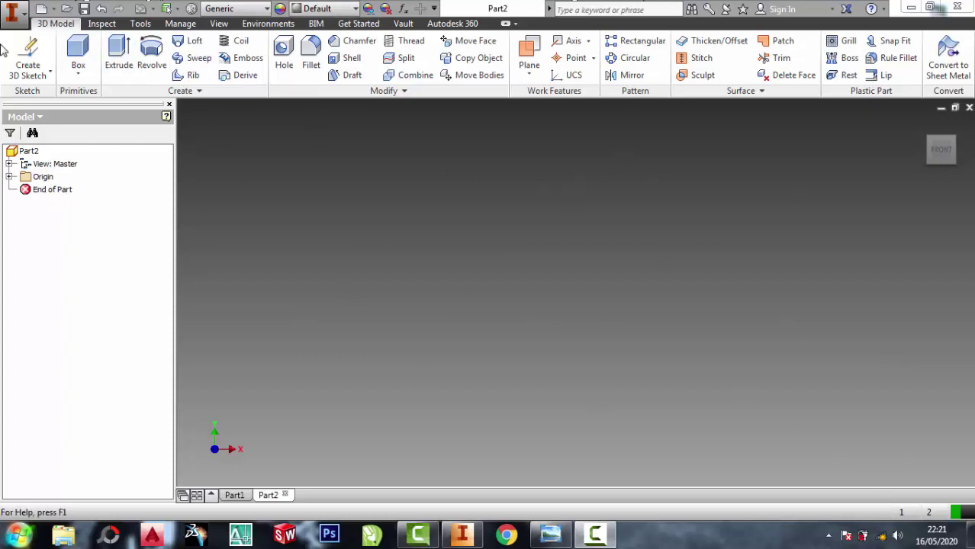
- Start a new 2D sketch on the horizontal XZ origin plane
left_click(49, 74)
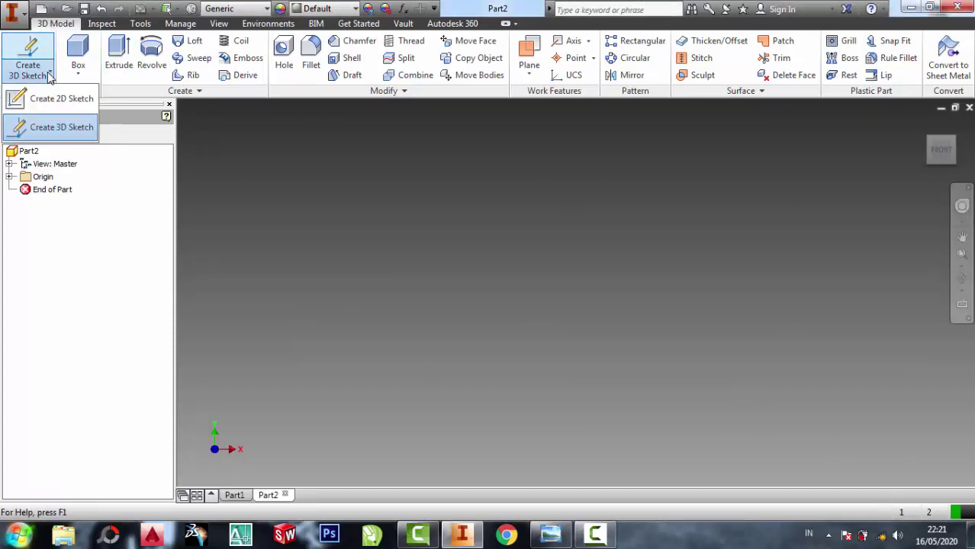
left_click(58, 100)
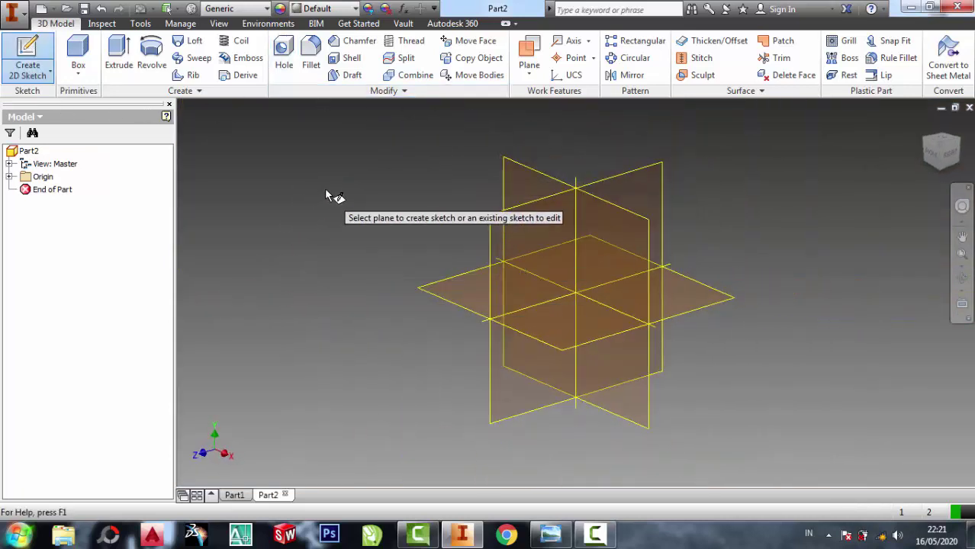
left_click(425, 292)
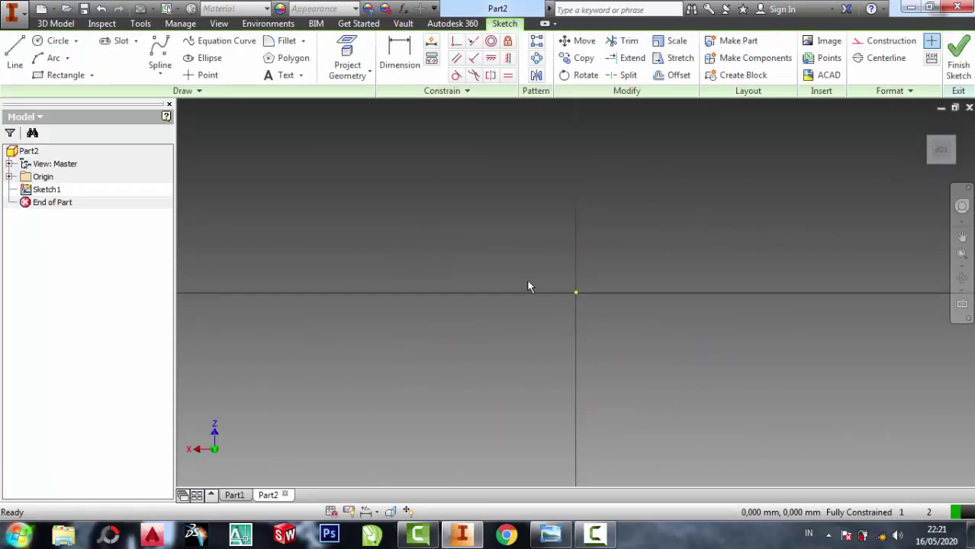
- Check the mechanical-model reference drawing, and draw a two-point center rectangle about 21.6 mm wide, centred on the sketch origin
left_click(549, 533)
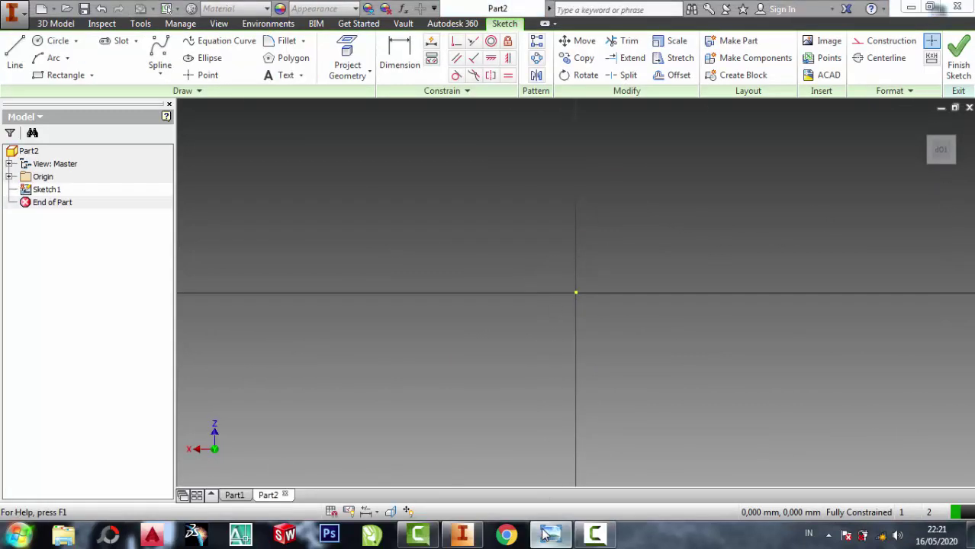
left_click_drag(673, 98, 851, 73)
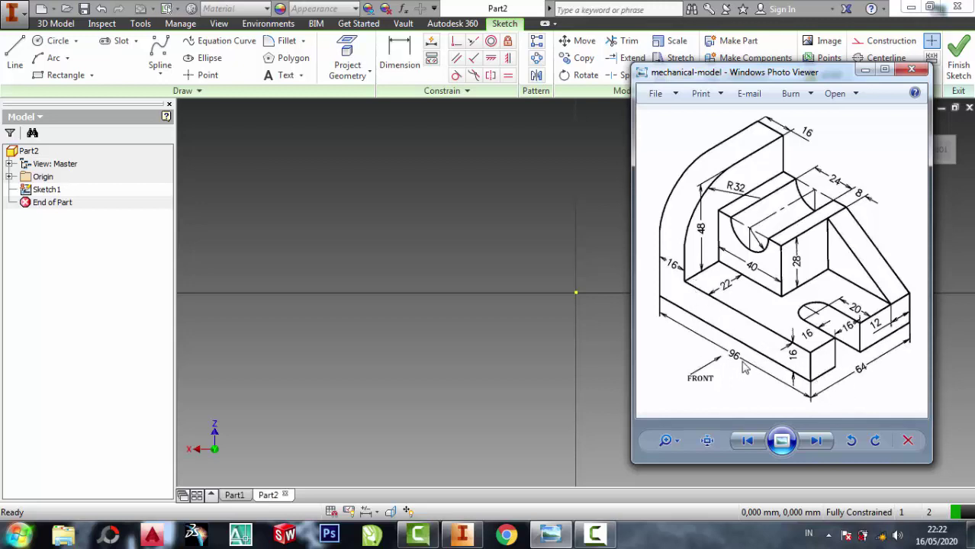
left_click(95, 75)
left_click(93, 75)
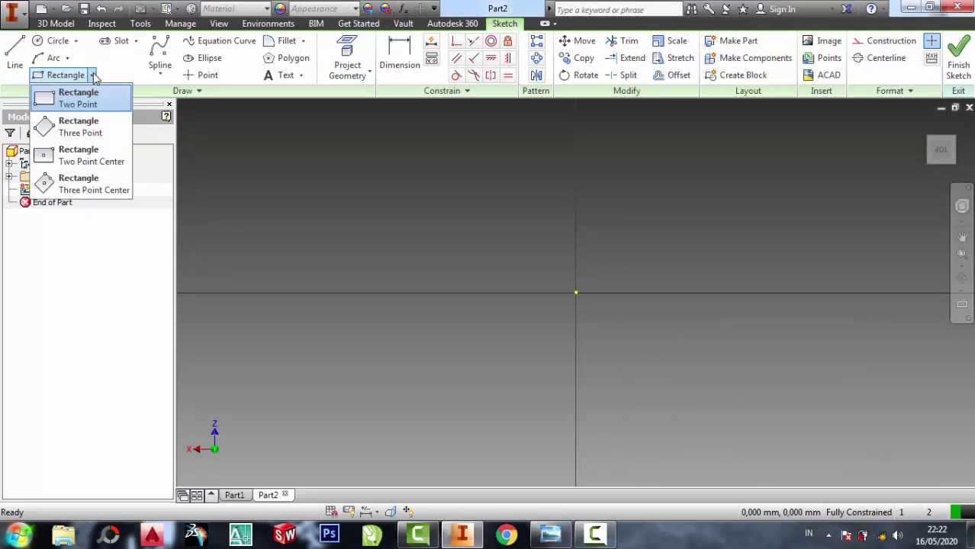
left_click(82, 162)
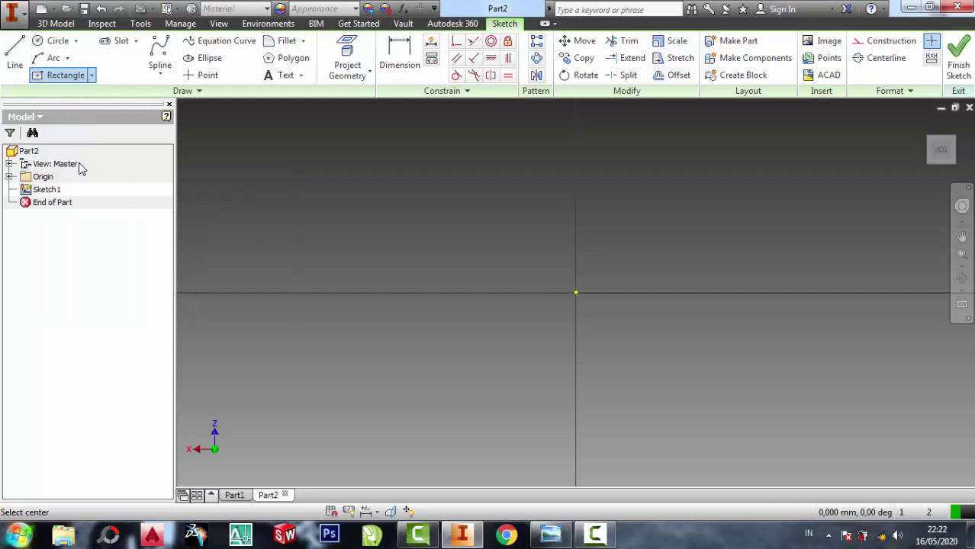
left_click(575, 293)
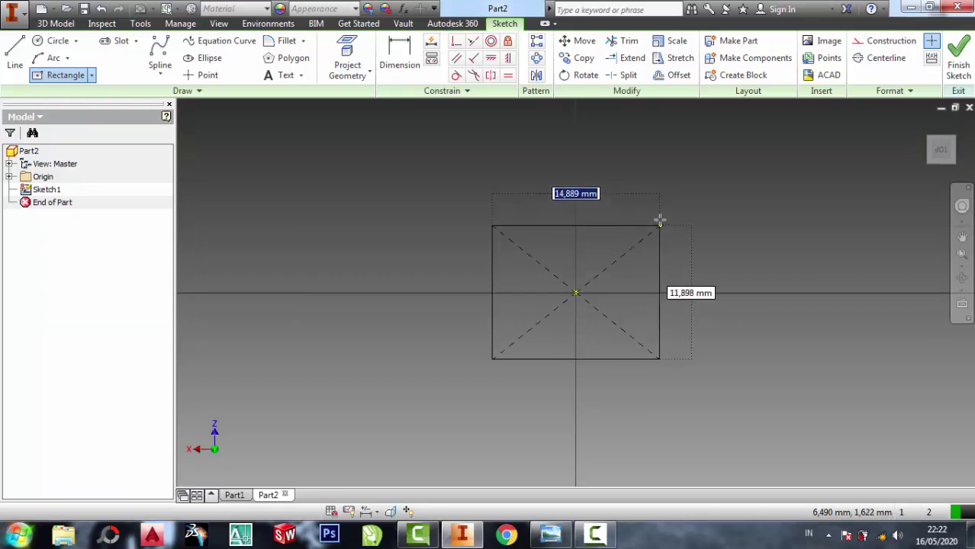
left_click(697, 234)
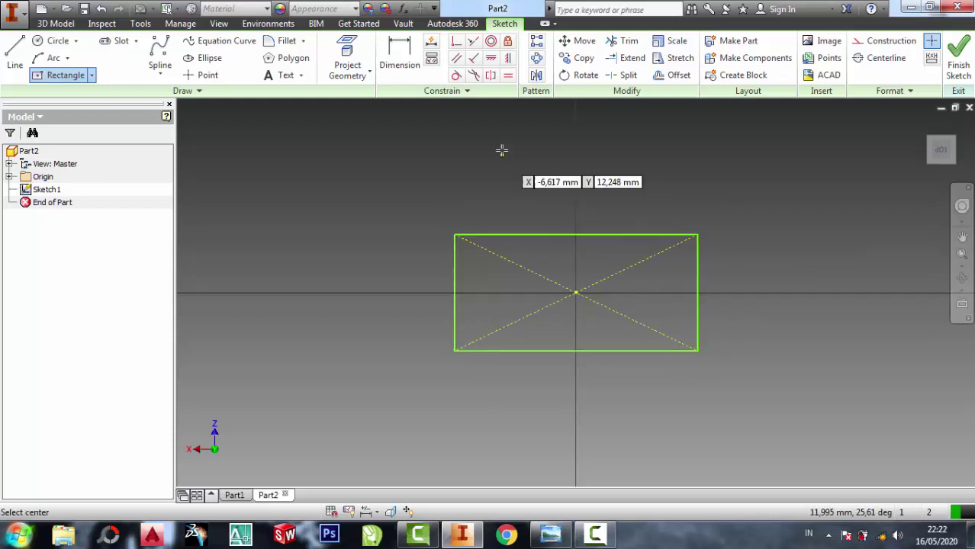
left_click(550, 535)
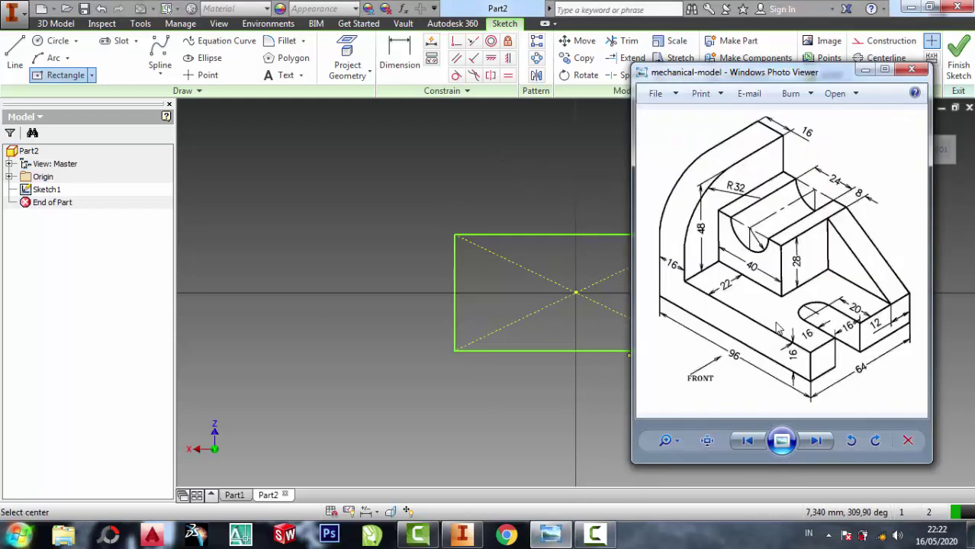
left_click(464, 212)
left_click(430, 191)
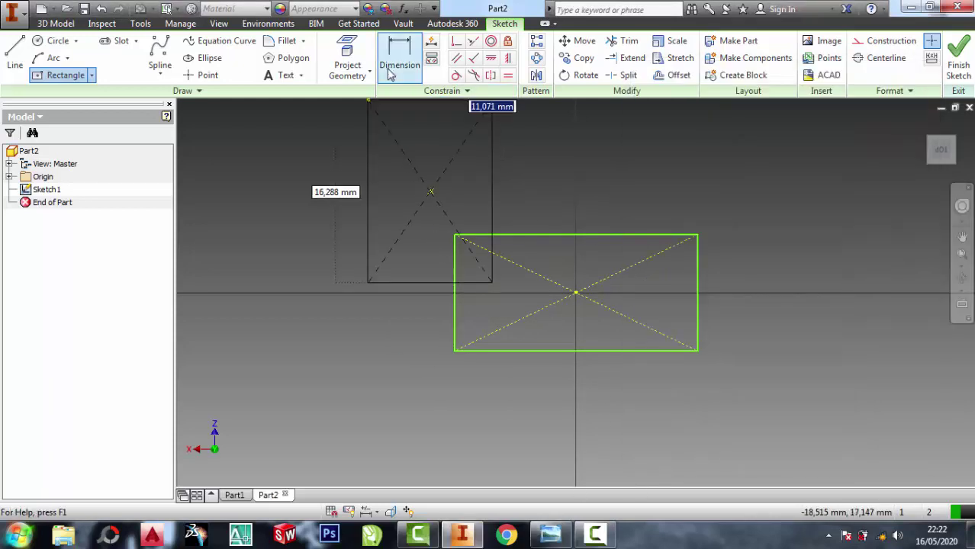
key("Escape")
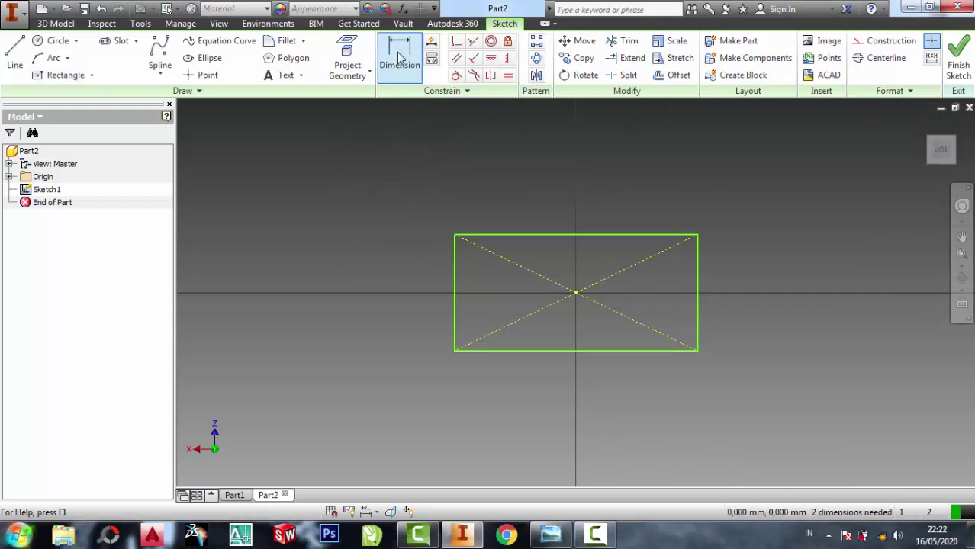
- Dimension the rectangle's horizontal edge to 96 mm
left_click(399, 61)
left_click(553, 235)
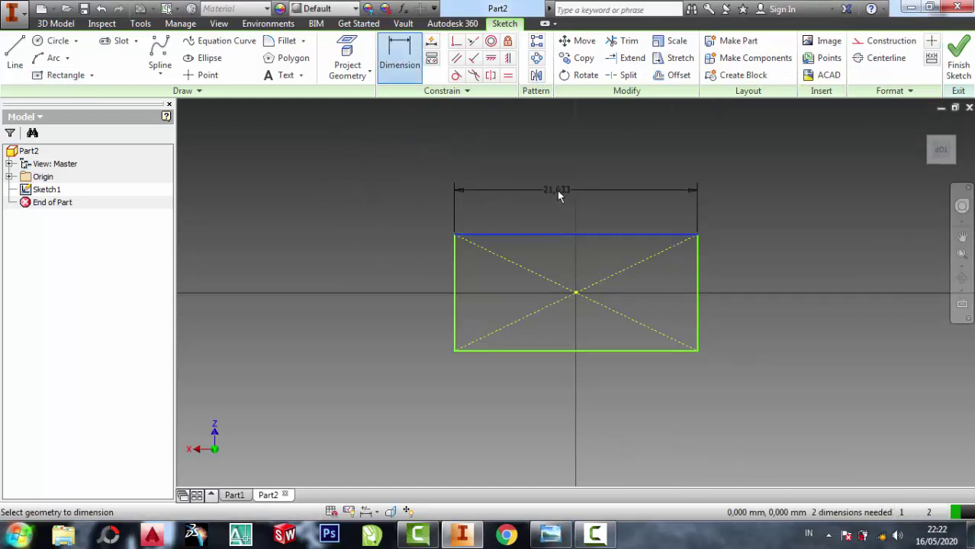
left_click(557, 191)
type("96")
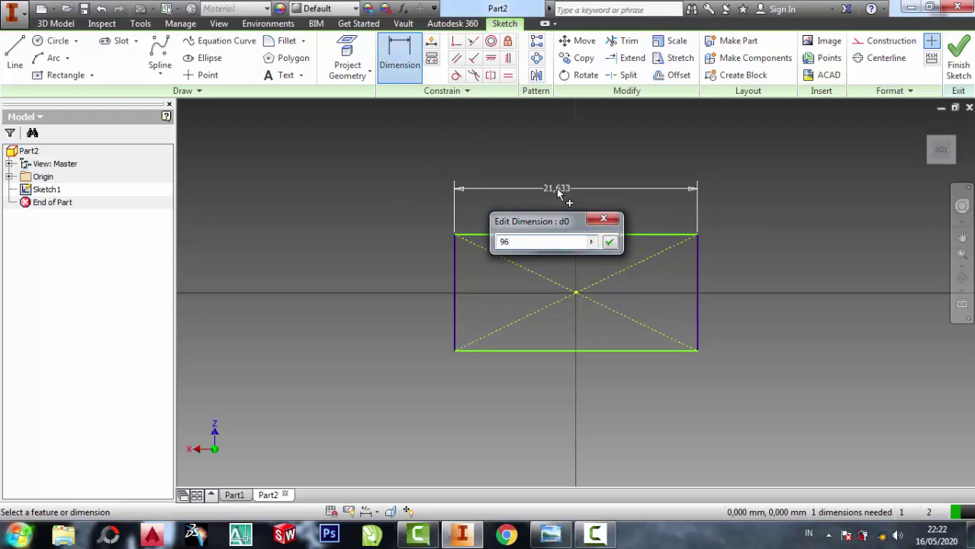
key("Return")
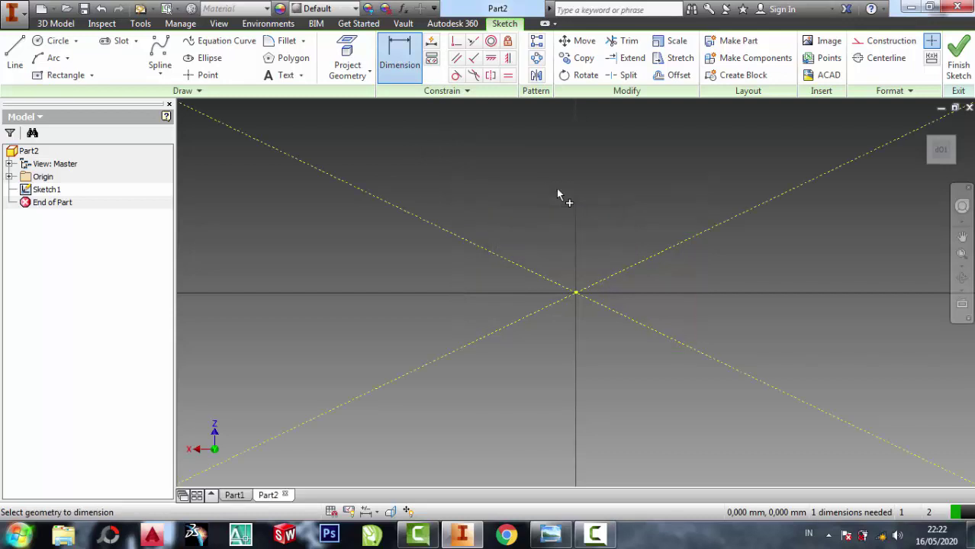
- Dimension the rectangle's vertical edge to 64 mm, as given in the reference drawing
scroll(556, 189, "down", 2)
scroll(556, 196, "down", 3)
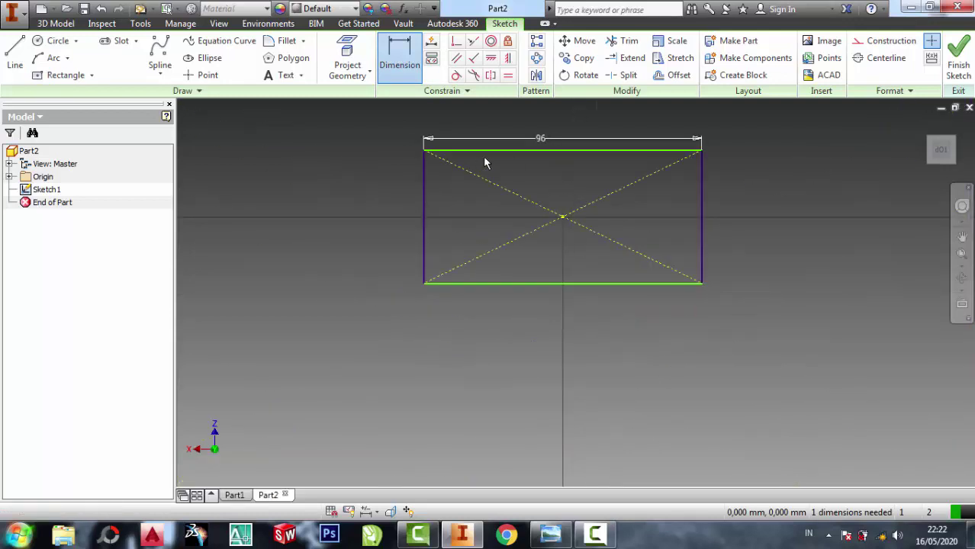
left_click(428, 212)
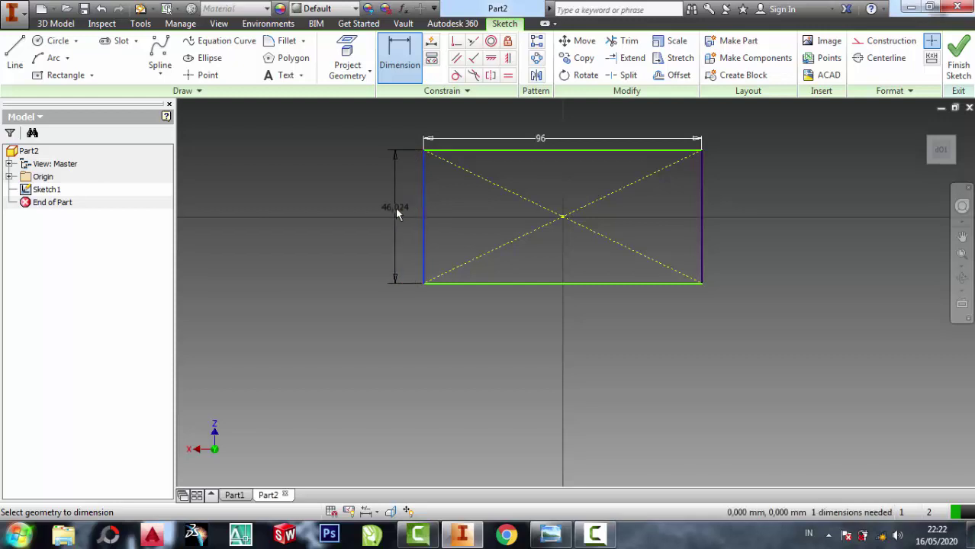
left_click(395, 208)
left_click(551, 533)
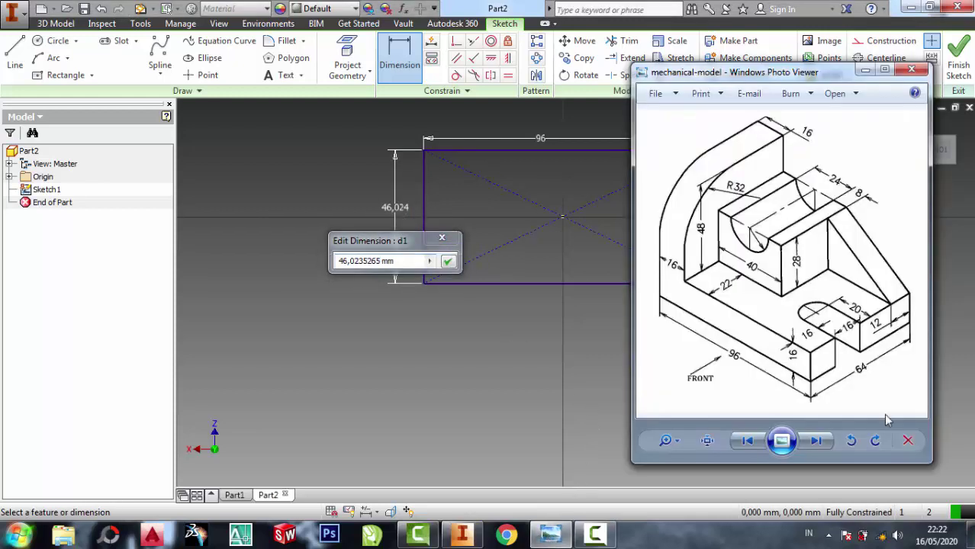
left_click(865, 69)
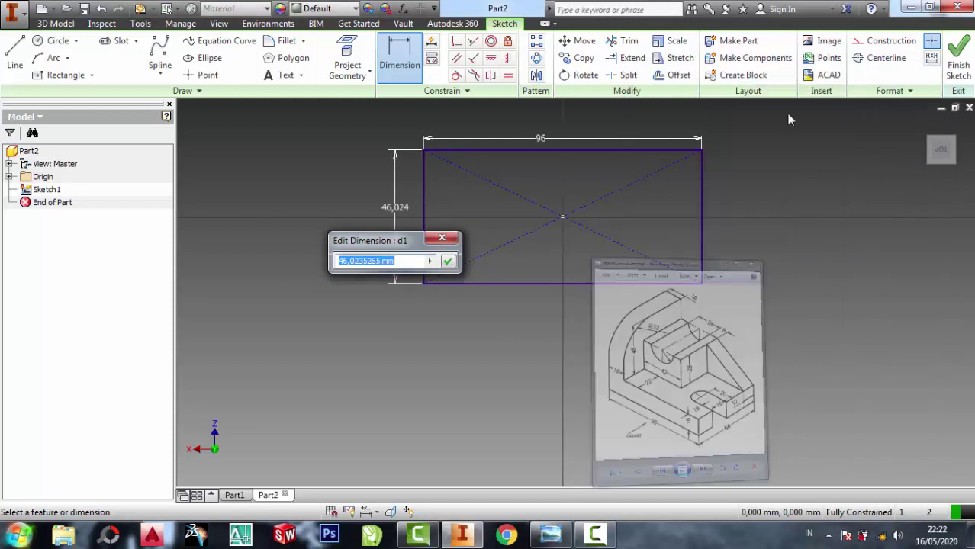
type("6")
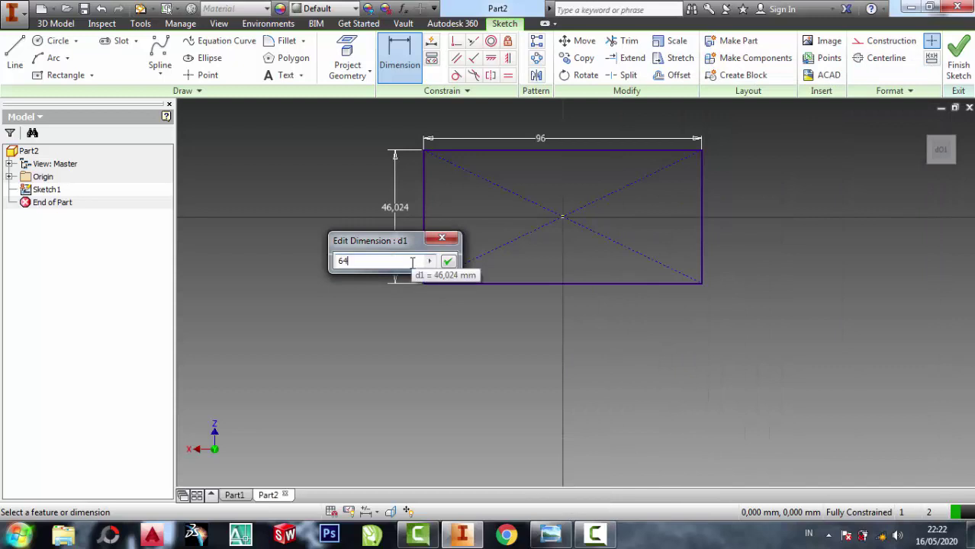
type("4")
key("Return")
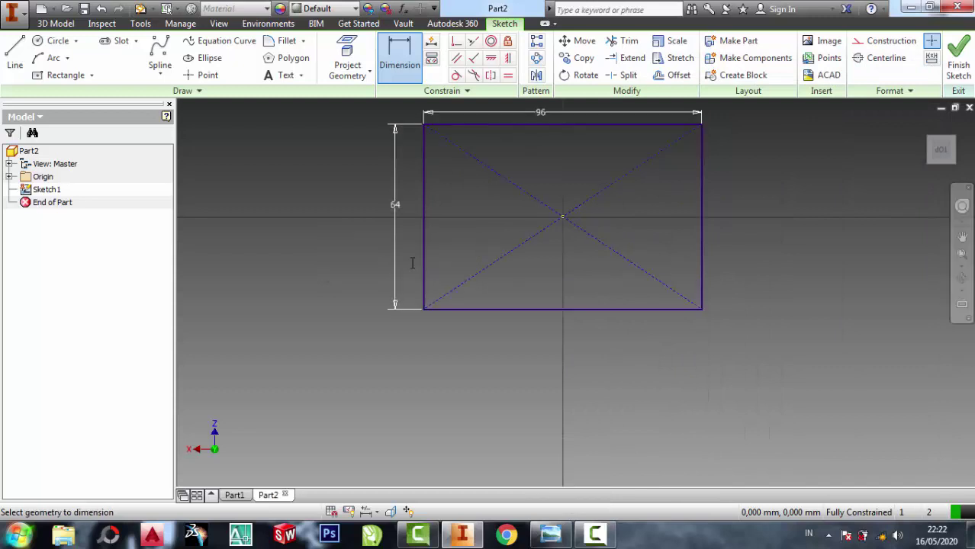
- Finish the sketch and extrude the rectangle 16 mm upward as the base block, matching the thickness in the reference drawing
left_click(959, 61)
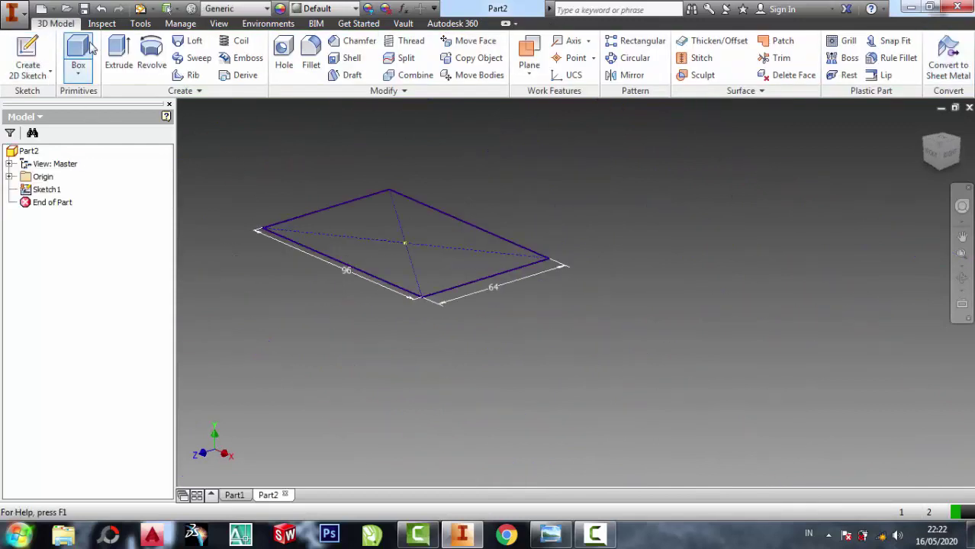
left_click(119, 61)
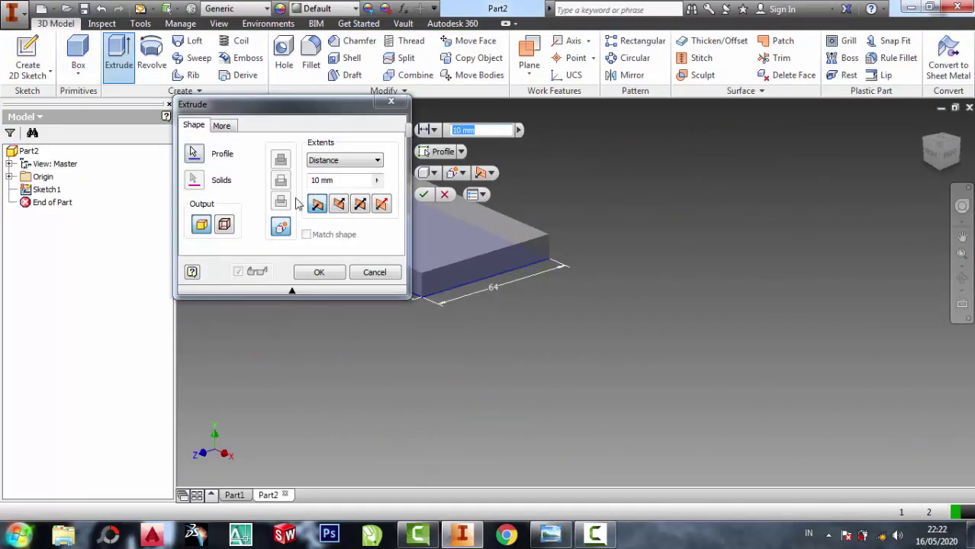
scroll(763, 317, "down", 4)
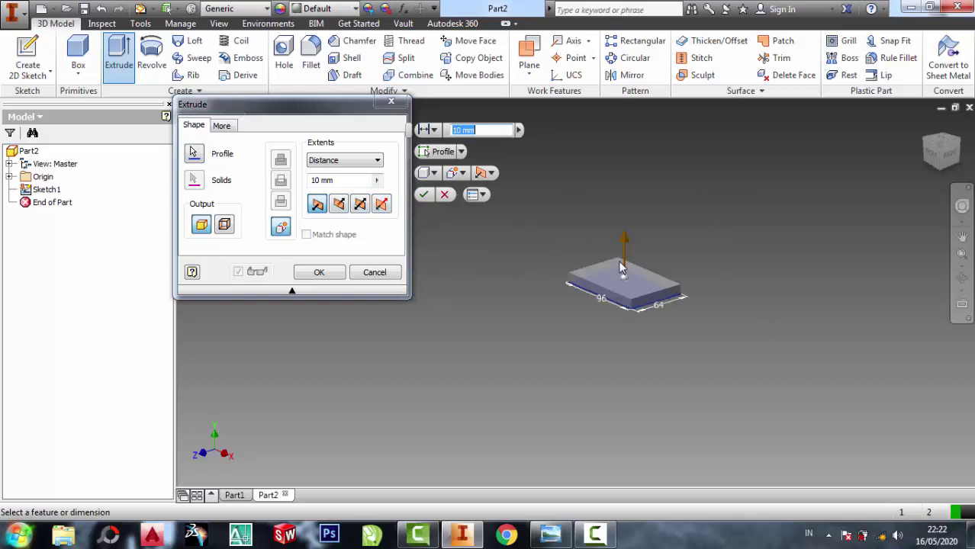
scroll(618, 260, "up", 3)
scroll(617, 285, "up", 2)
left_click(550, 534)
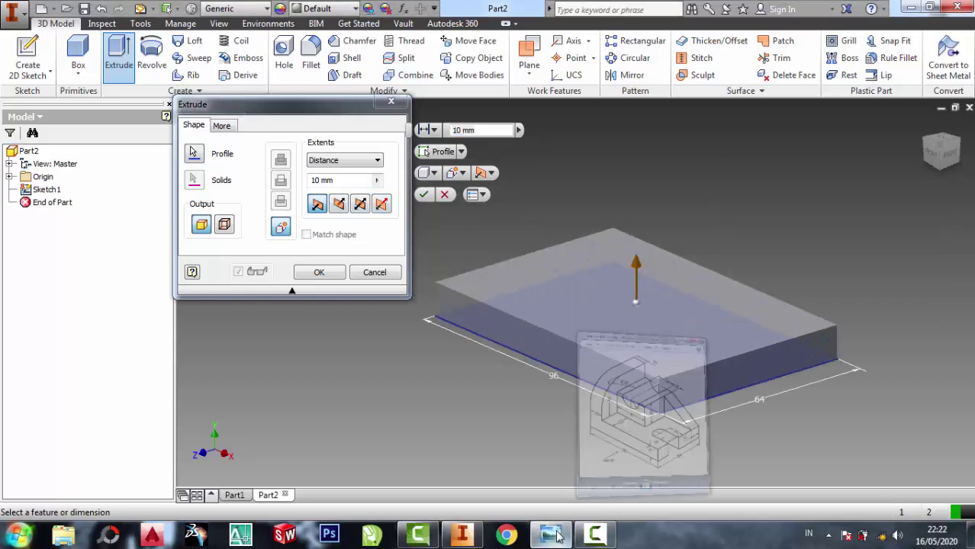
scroll(802, 414, "up", 1)
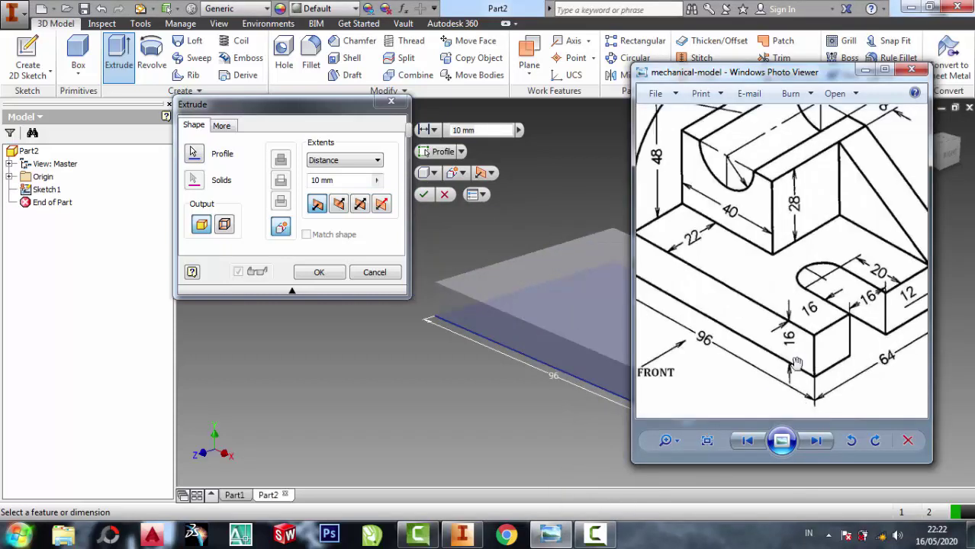
left_click(331, 180)
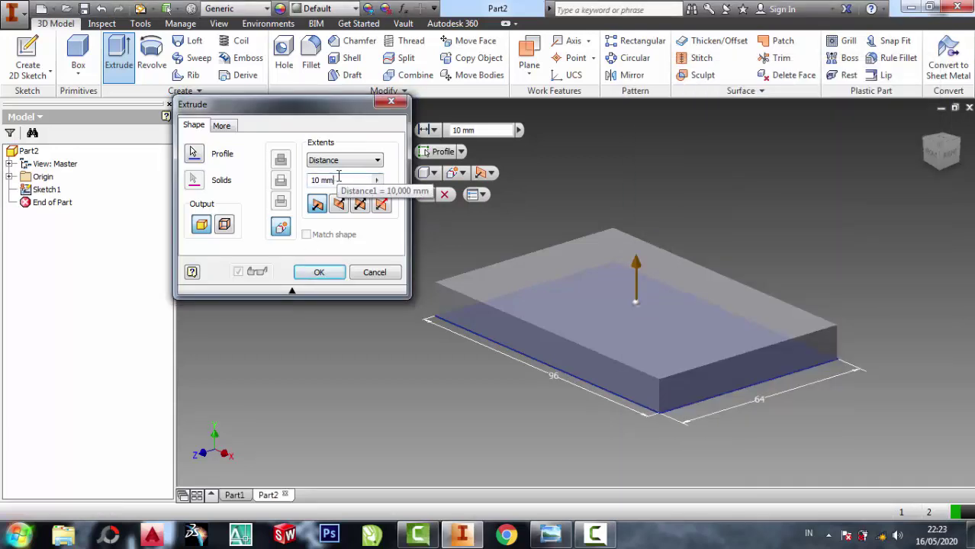
left_click_drag(338, 180, 319, 180)
key("BackSpace")
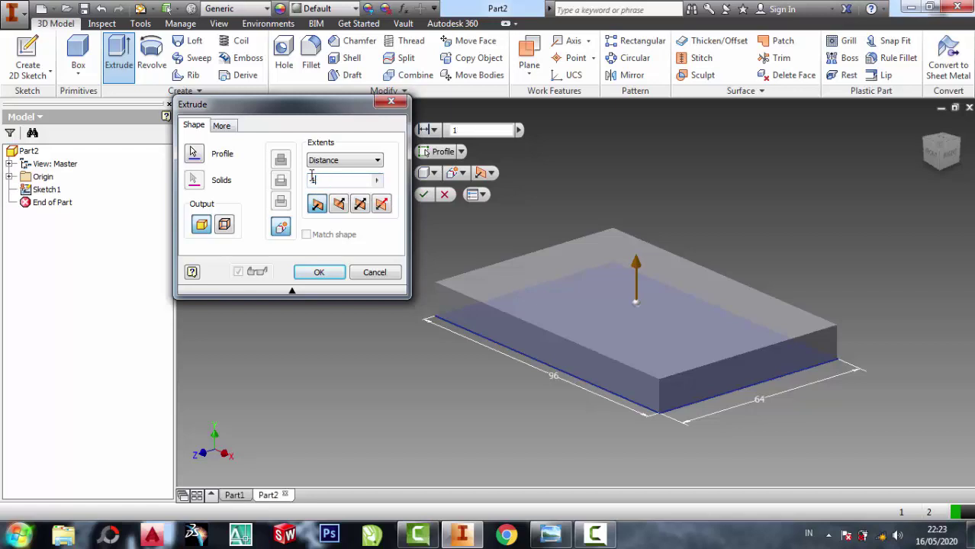
type("6")
key("Return")
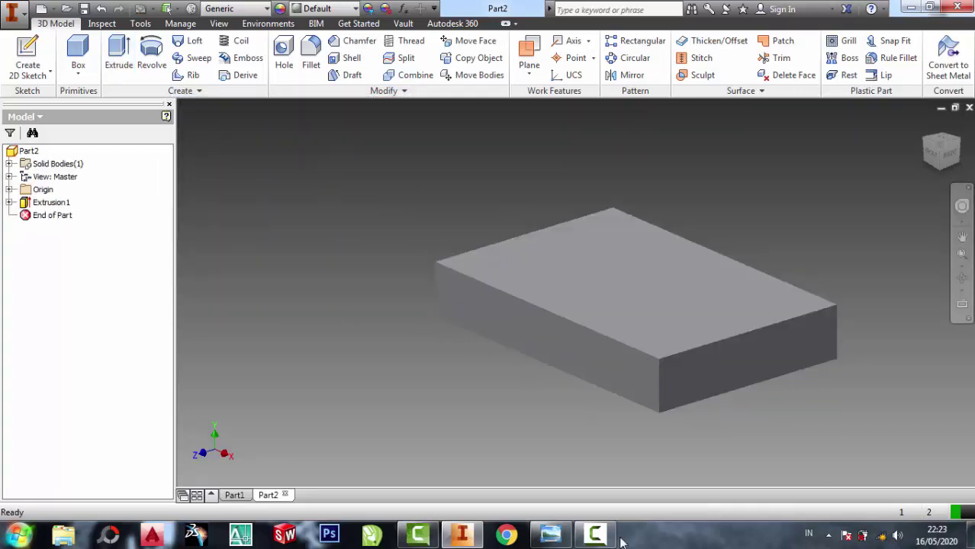
- Check the reference drawing for the next feature and start a new 2D sketch on the block's top face
left_click(551, 533)
scroll(709, 367, "down", 3)
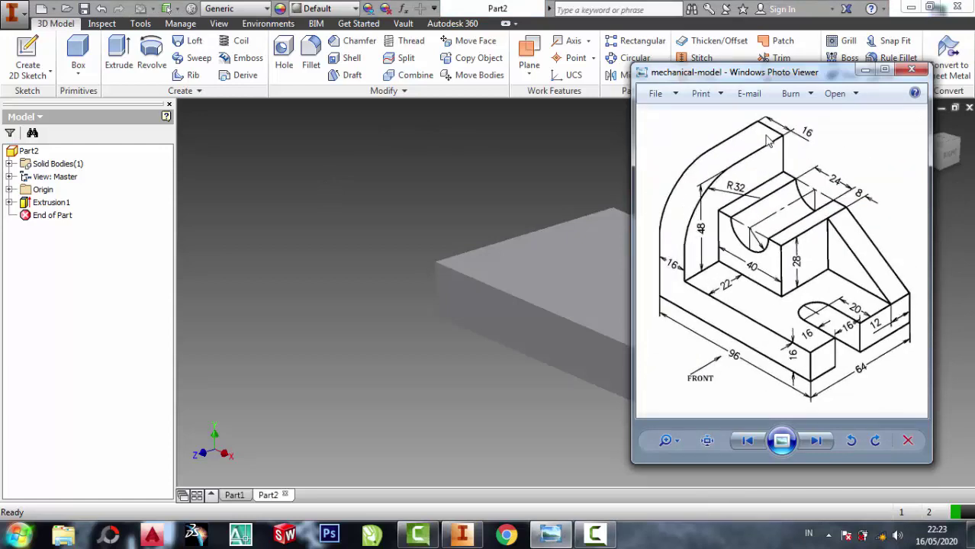
left_click(458, 193)
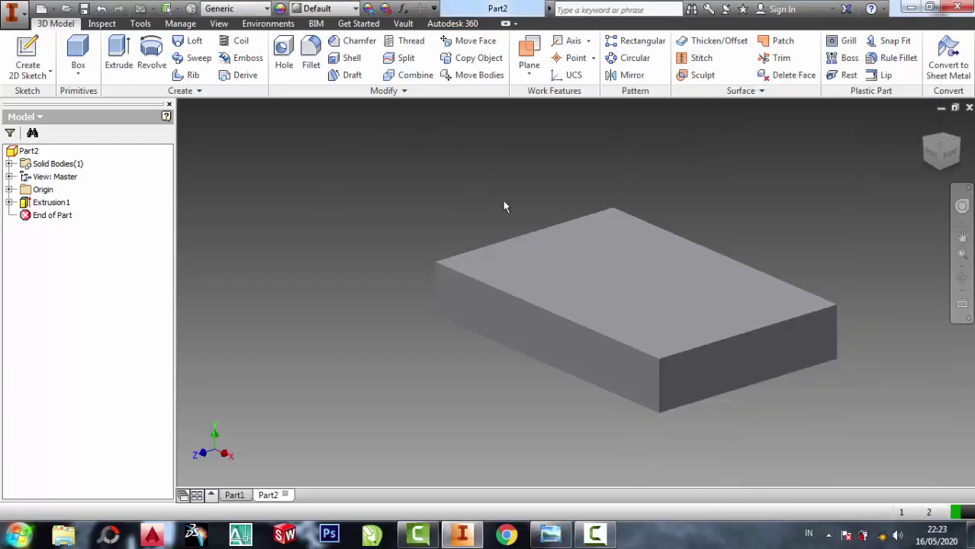
left_click(607, 289)
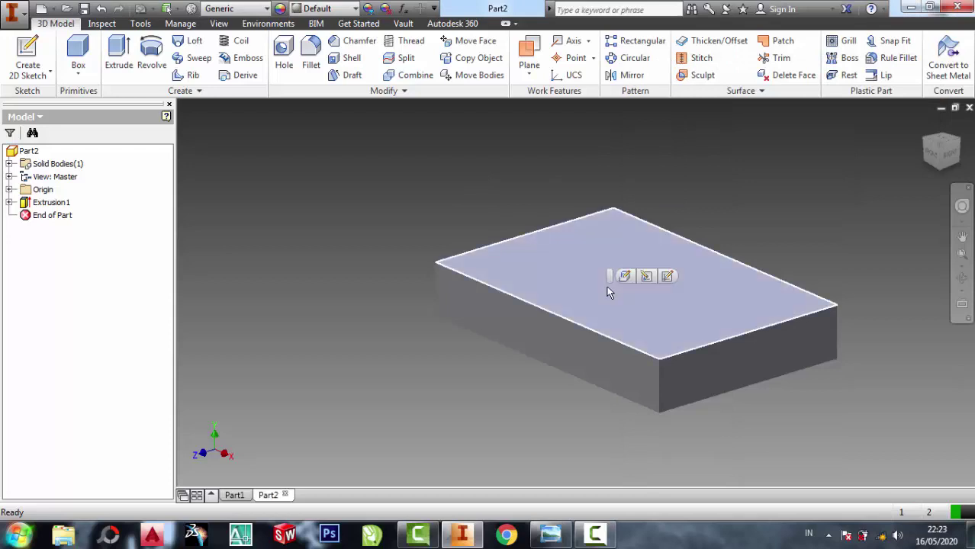
left_click(667, 277)
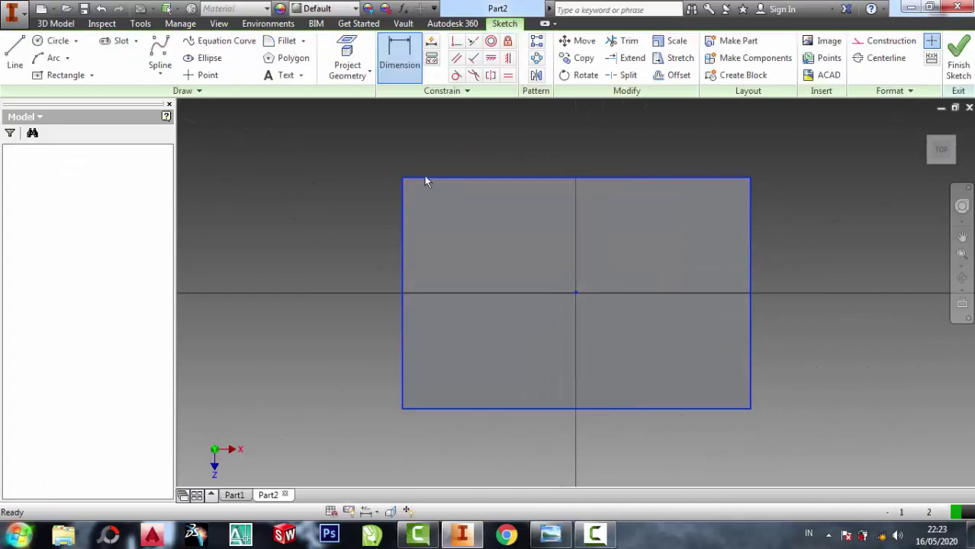
- Sketch a two-point rectangle about 19 mm wide on the top face, starting at the left back corner and spanning the block's full depth
left_click(91, 75)
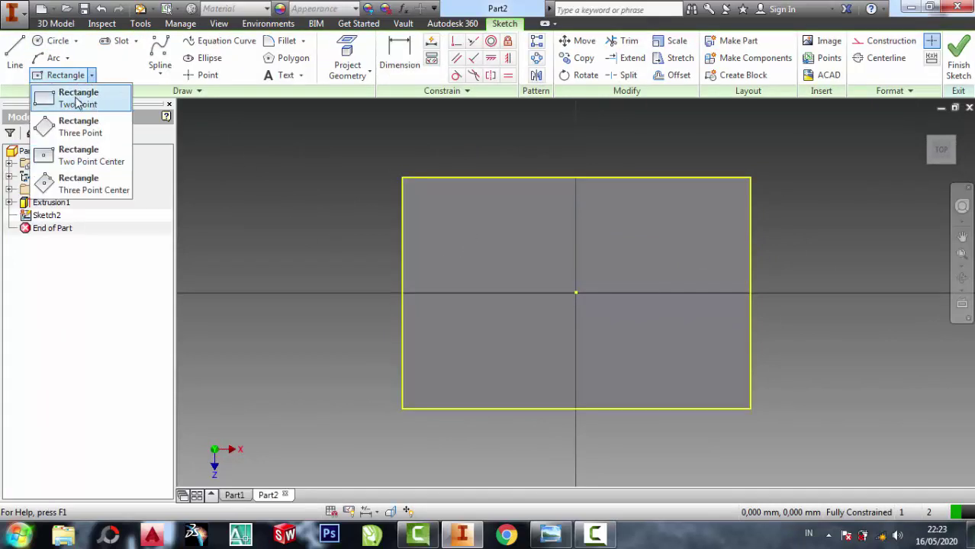
left_click(401, 177)
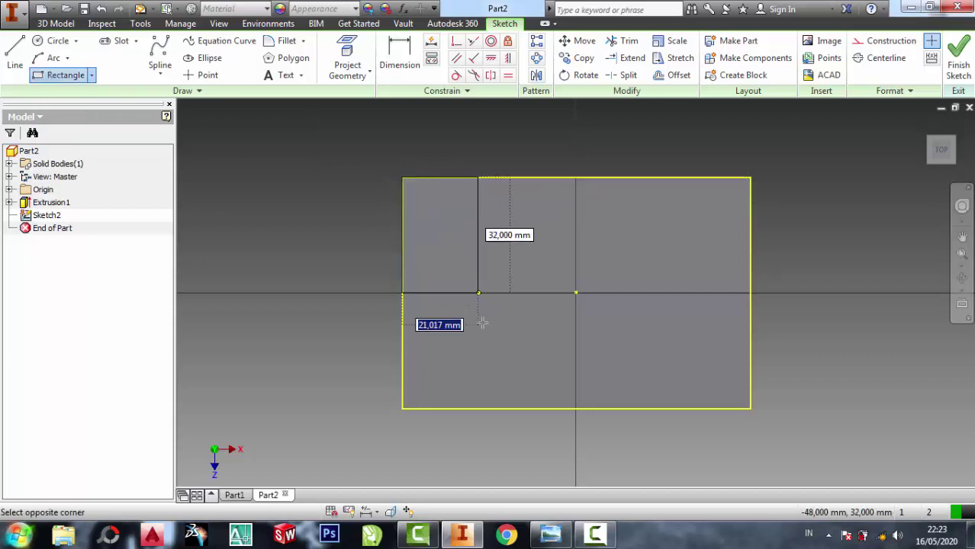
left_click(471, 408)
- Dimension the width of the strip rectangle to 16 mm, matching the upright wall's thickness in the reference drawing
key("d")
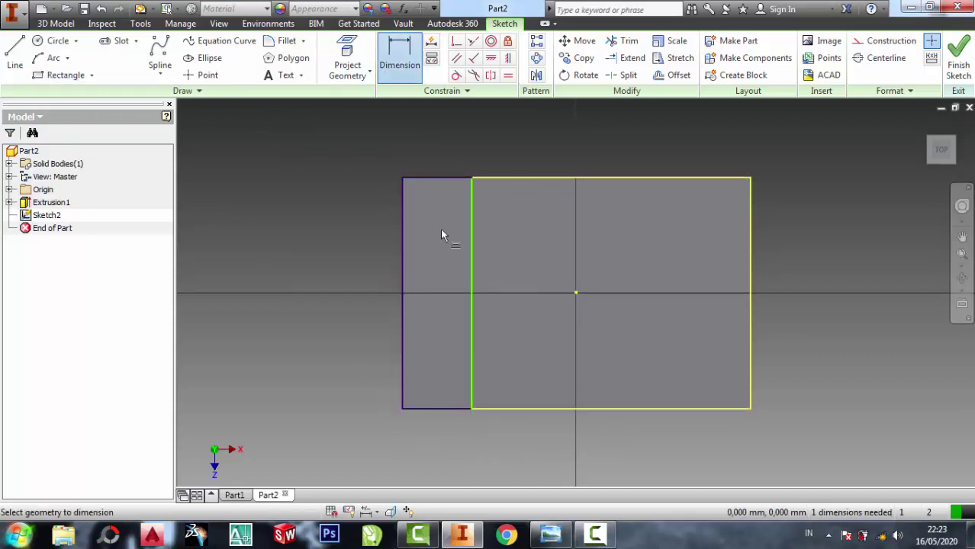
left_click(471, 359)
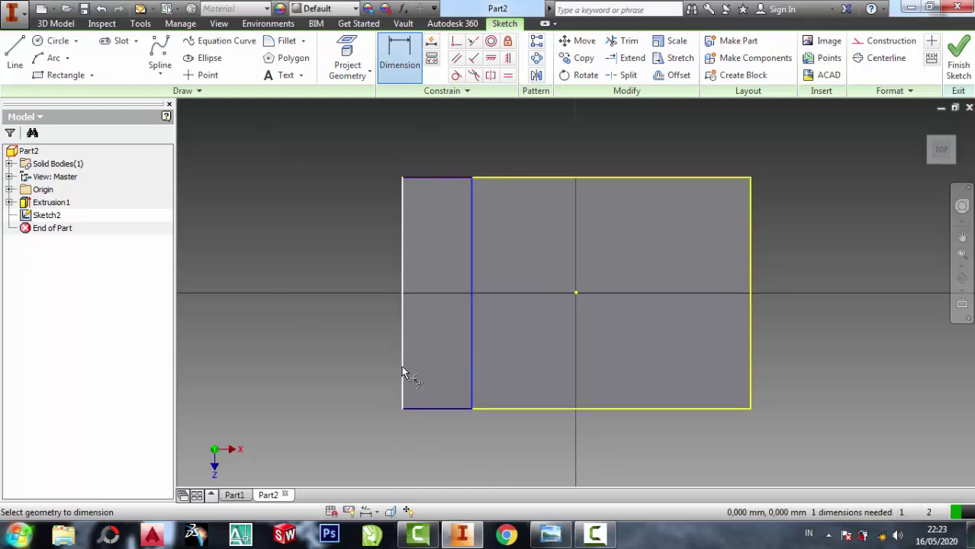
left_click(411, 293)
left_click(427, 150)
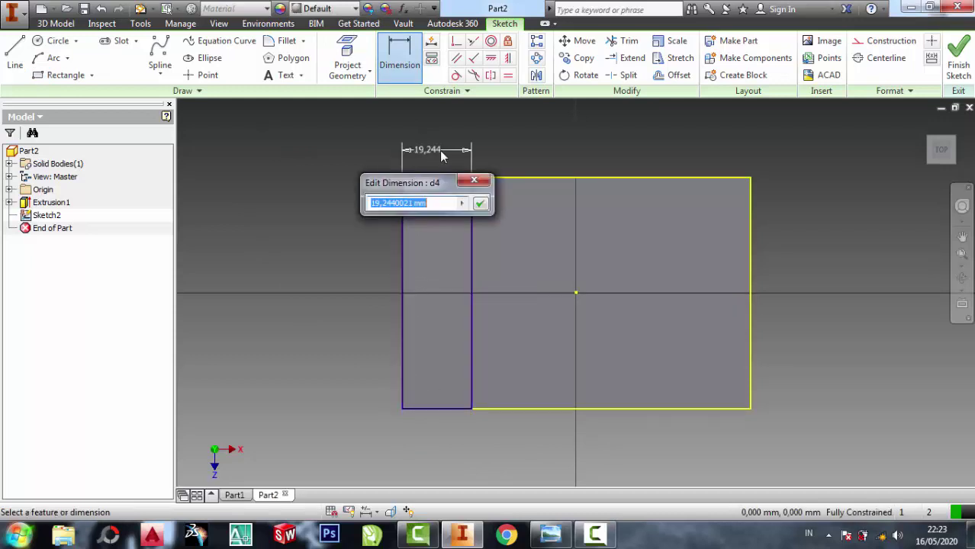
left_click(551, 535)
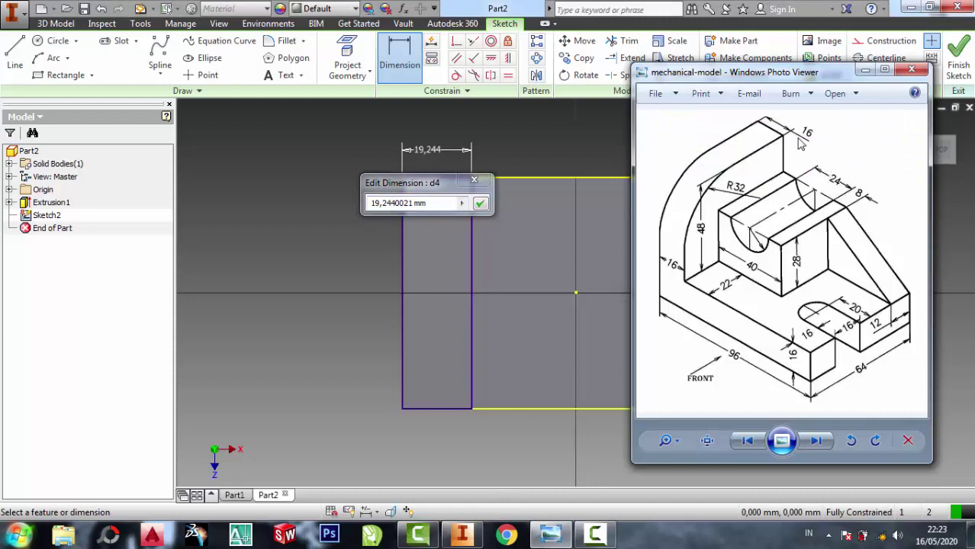
left_click(865, 70)
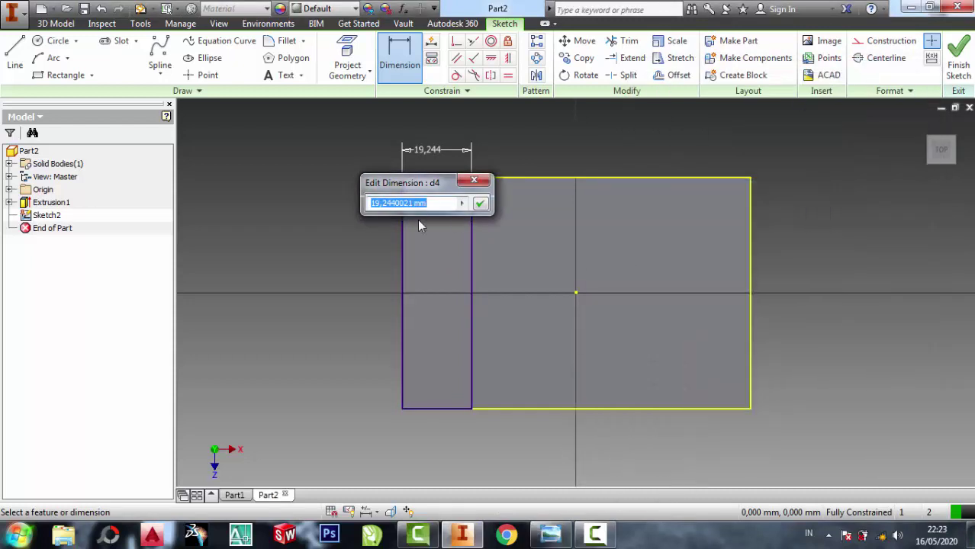
type("17")
key("BackSpace")
type("6")
key("Return")
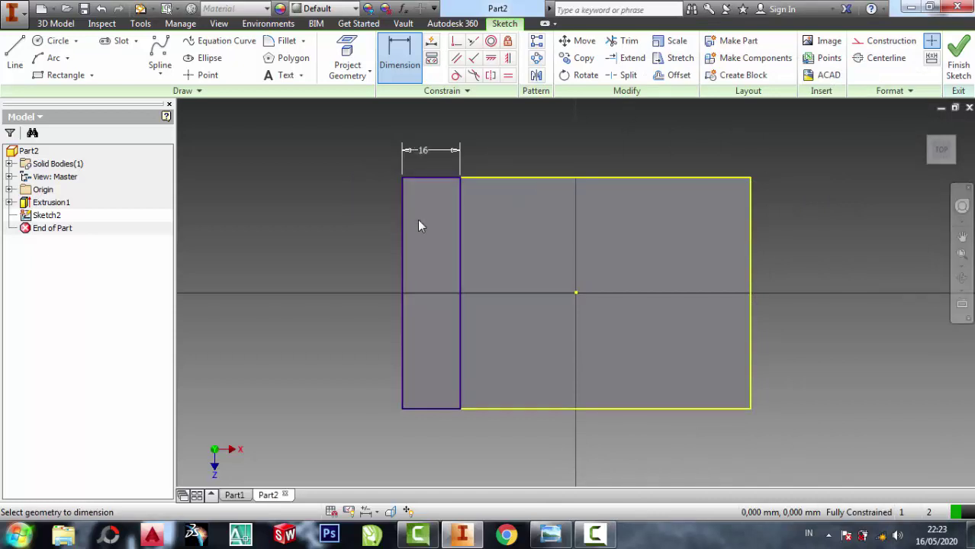
- Finish the sketch and extrude the 16 mm strip 48 mm upward as the upright wall, following the reference drawing
left_click(963, 67)
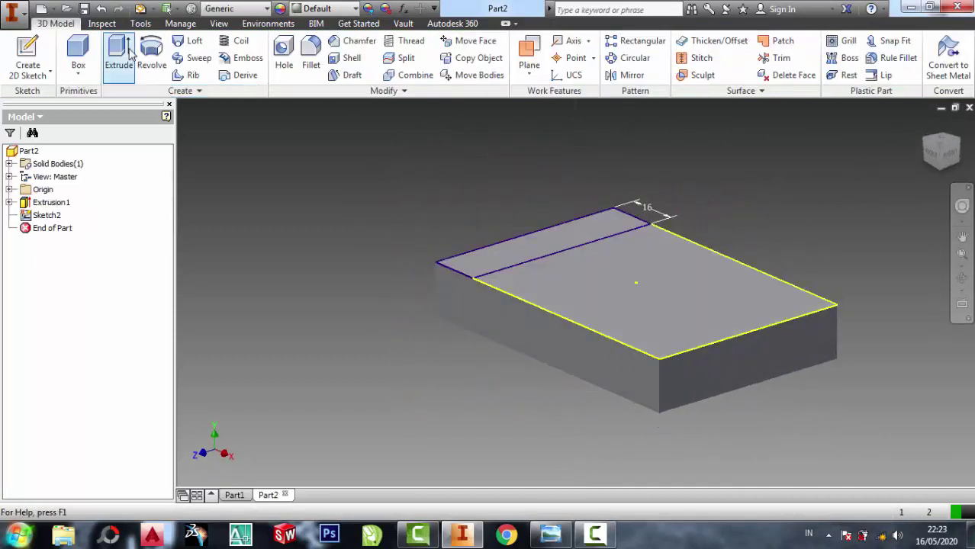
left_click(119, 55)
left_click(560, 236)
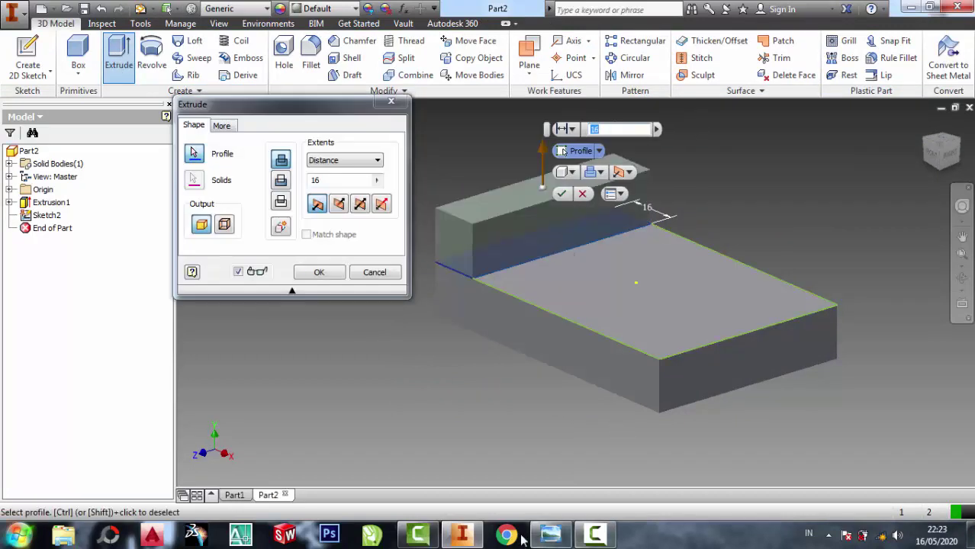
left_click(550, 535)
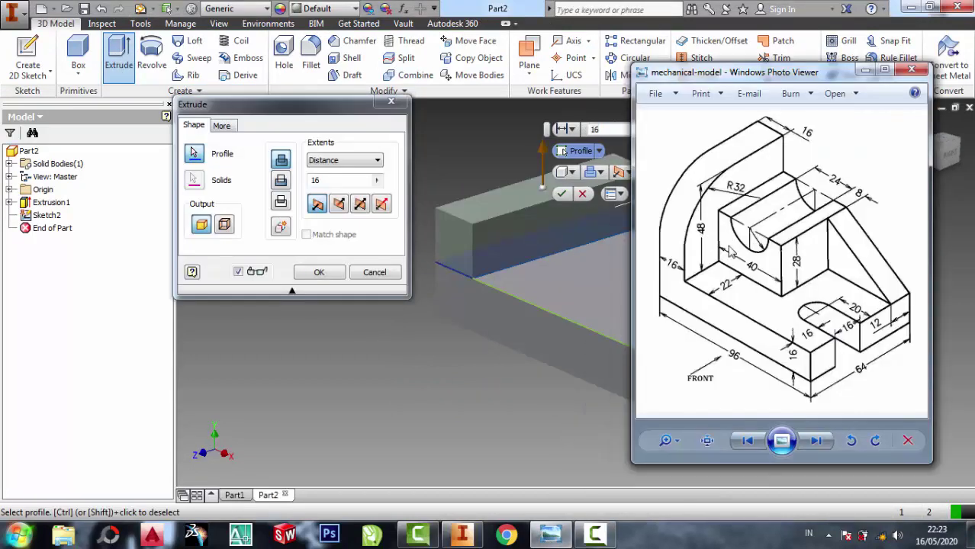
left_click(865, 69)
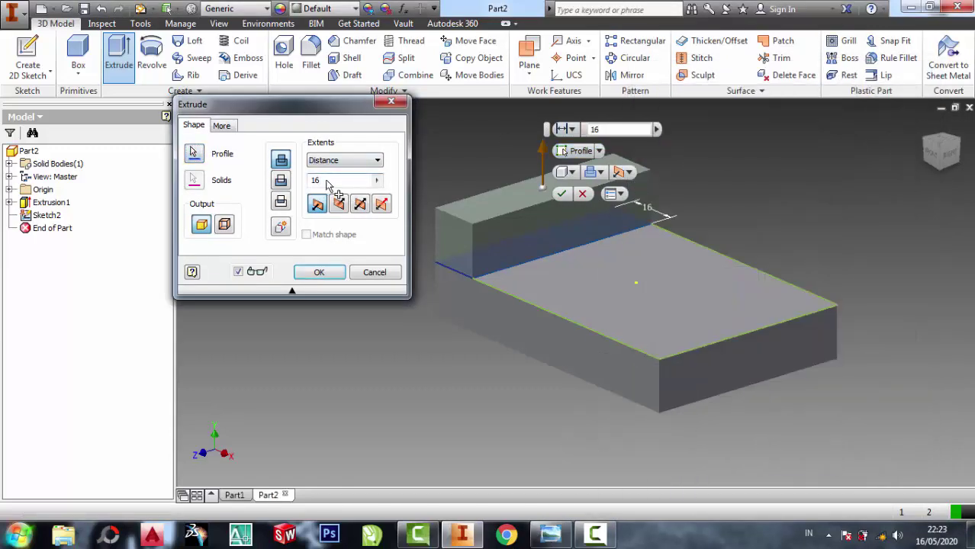
type("48")
key("Return")
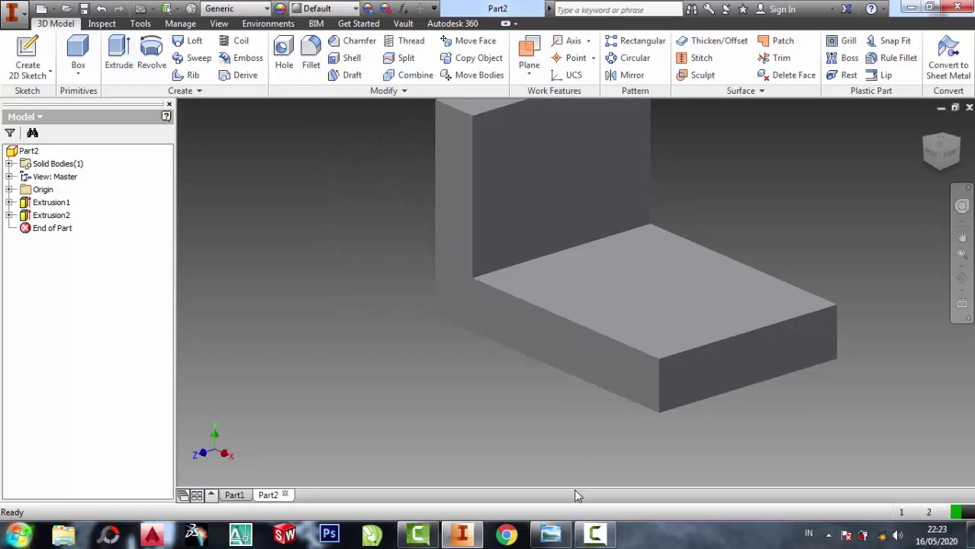
- Fillet the upright wall's top front corner edge with a 32 mm radius, as given in the reference drawing
left_click(549, 534)
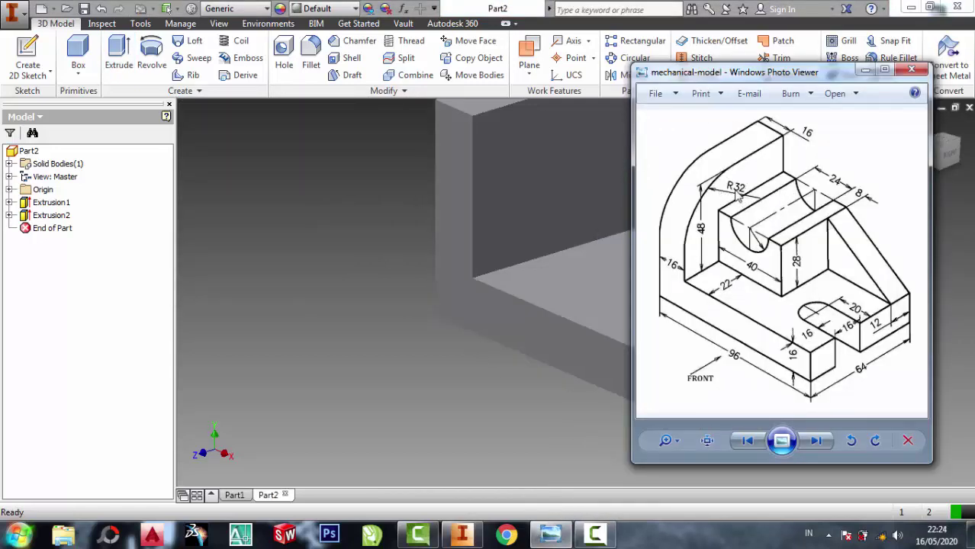
left_click(863, 71)
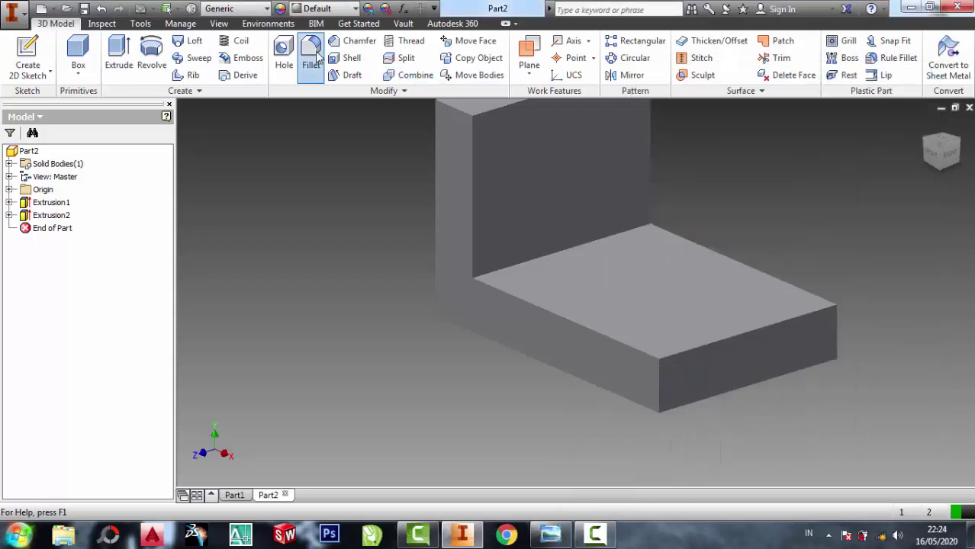
left_click(311, 58)
scroll(495, 252, "up", 3)
scroll(572, 314, "down", 4)
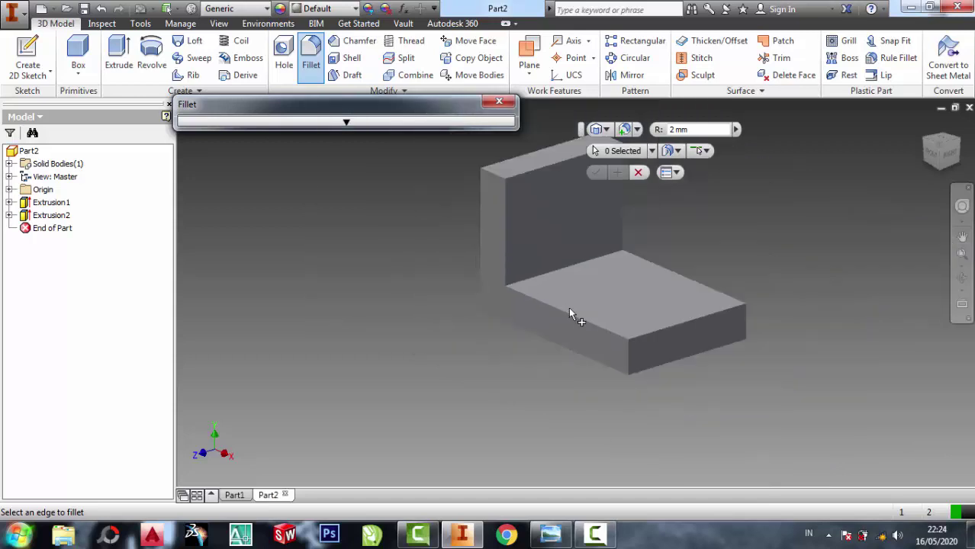
left_click(492, 175)
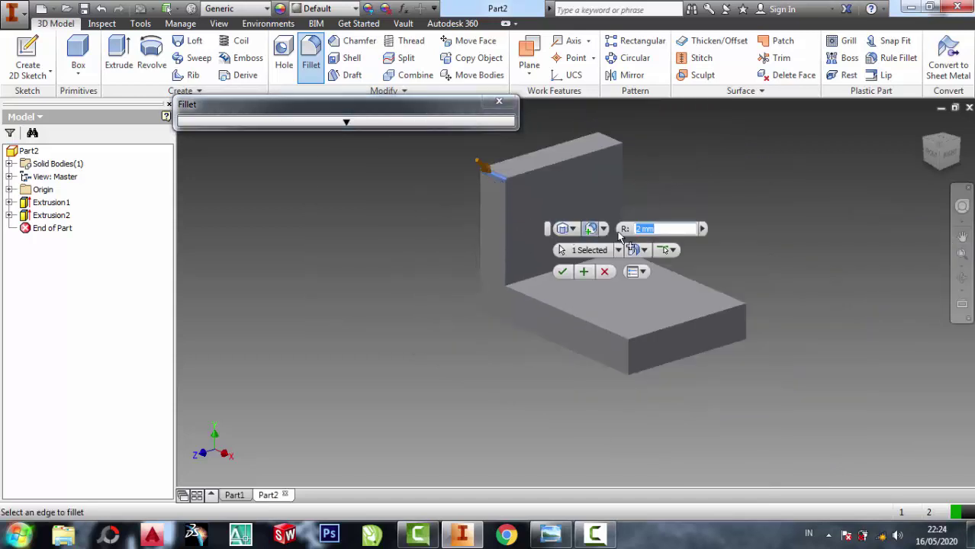
left_click(550, 535)
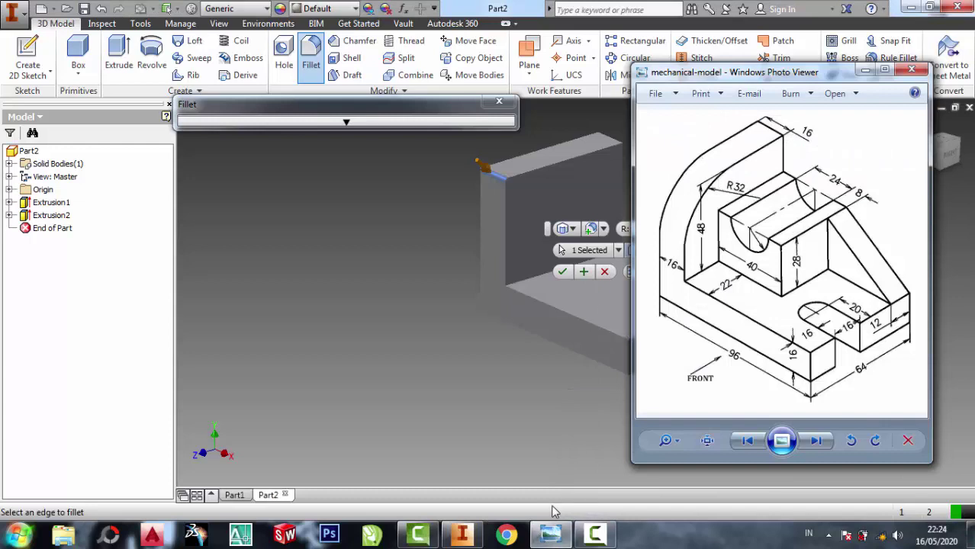
left_click(551, 535)
left_click(668, 233)
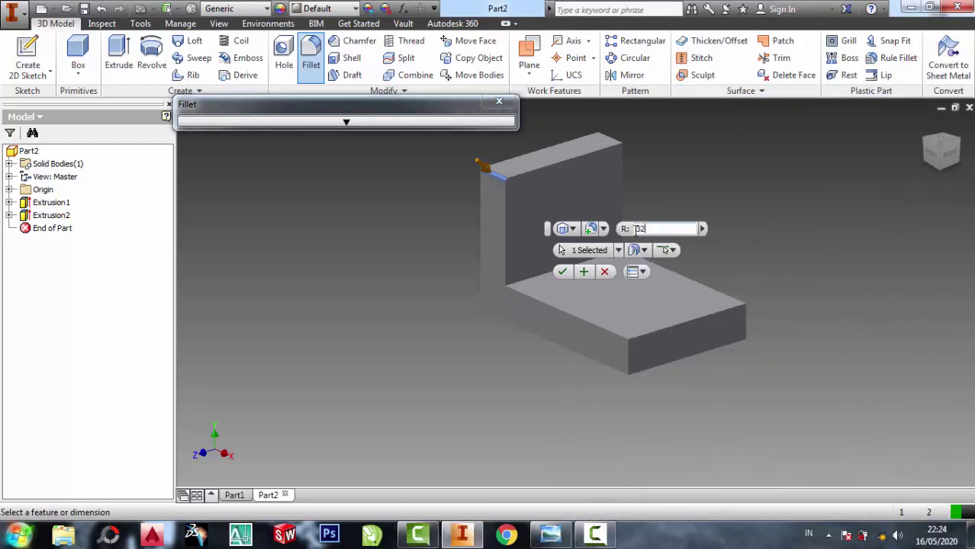
type("32")
key("Return")
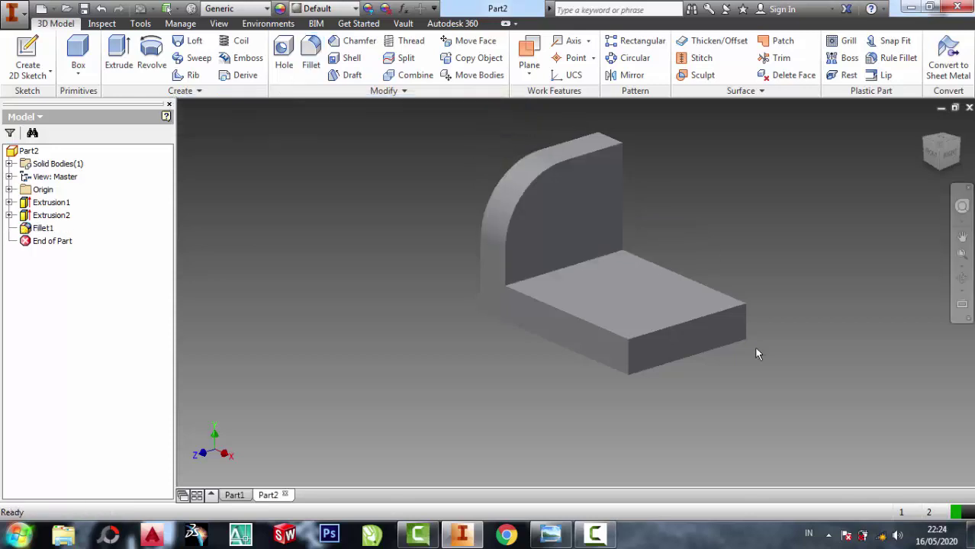
- Check the reference drawing for the next feature and start a new 2D sketch on the base's exposed top face
left_click(550, 535)
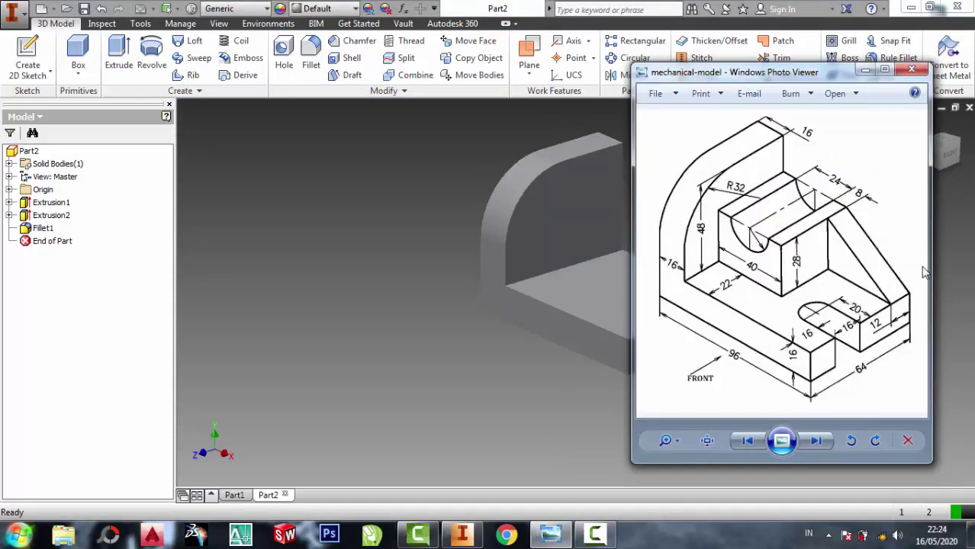
left_click(865, 70)
left_click(642, 276)
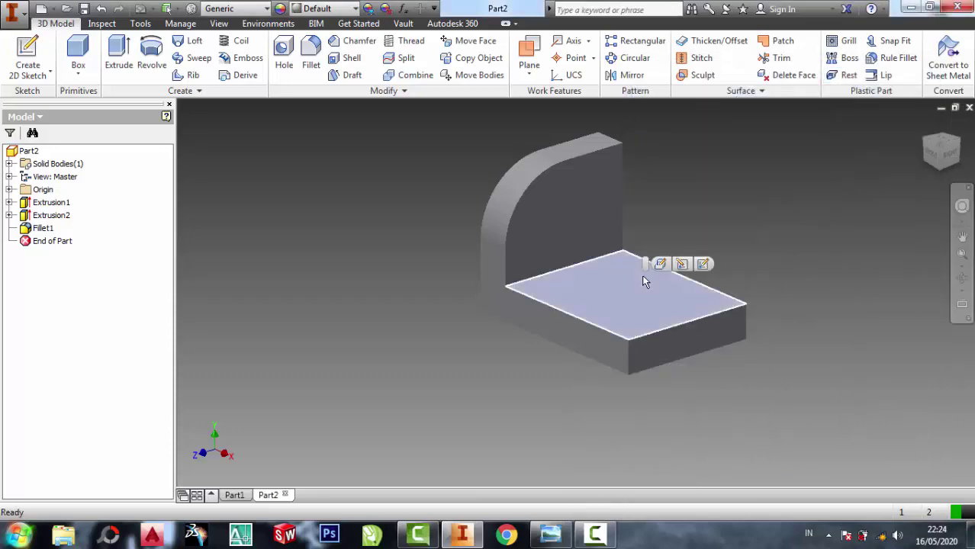
left_click(703, 264)
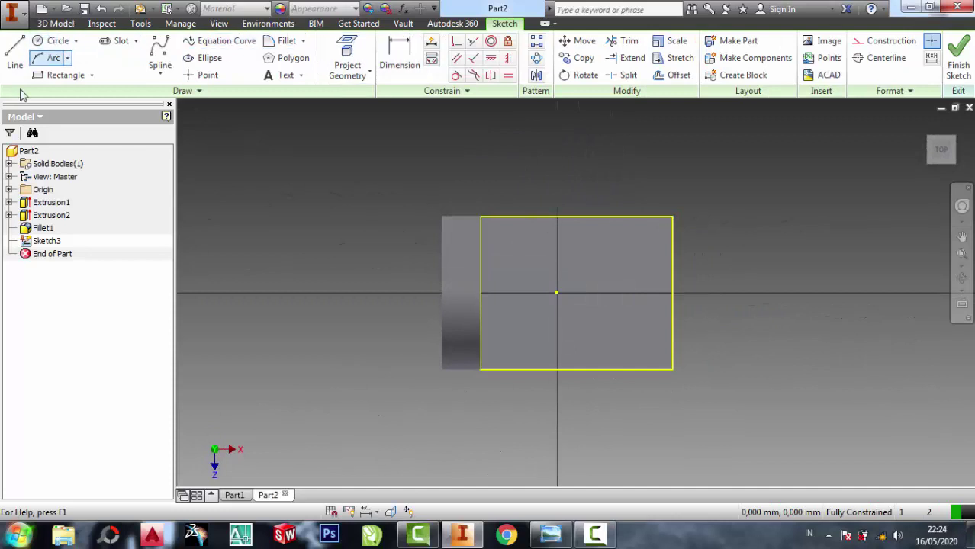
- Sketch a rectangle about 26 mm wide from the wall's back corner, and a shallower one beside it along the back edge to the base's far end
left_click(60, 75)
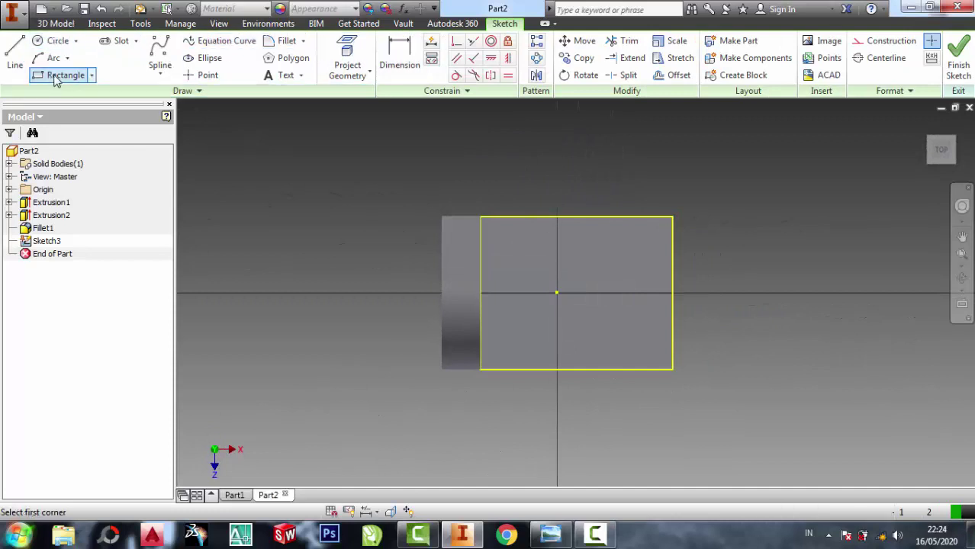
left_click(480, 217)
left_click(542, 315)
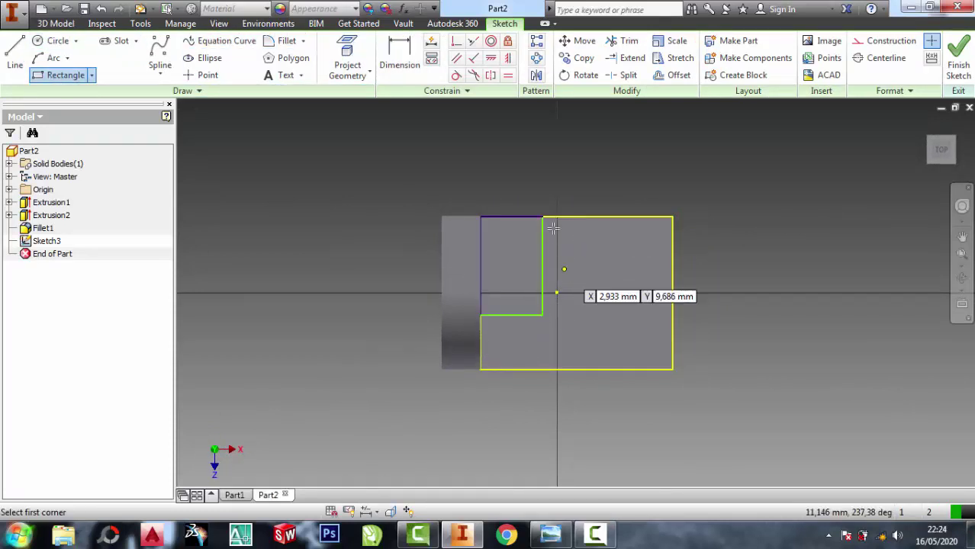
left_click(542, 218)
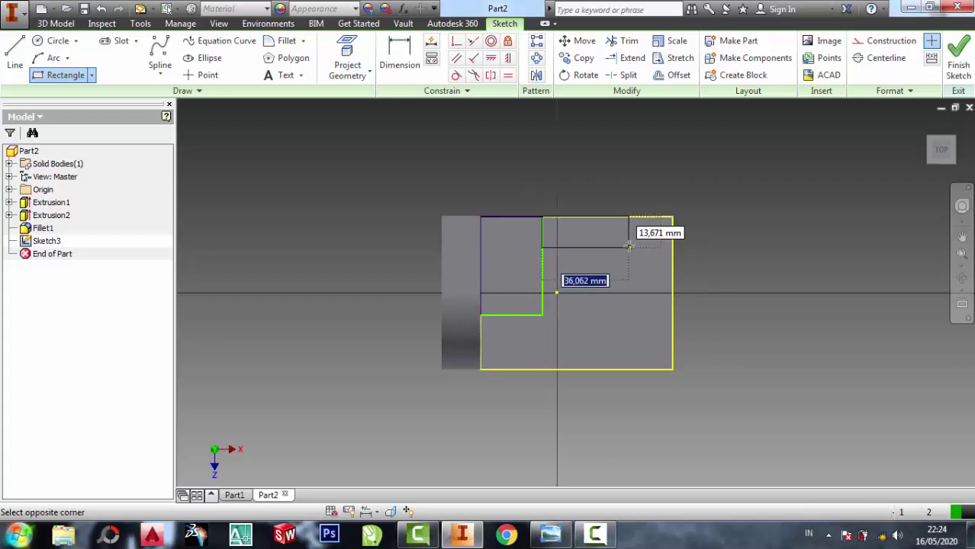
left_click(672, 248)
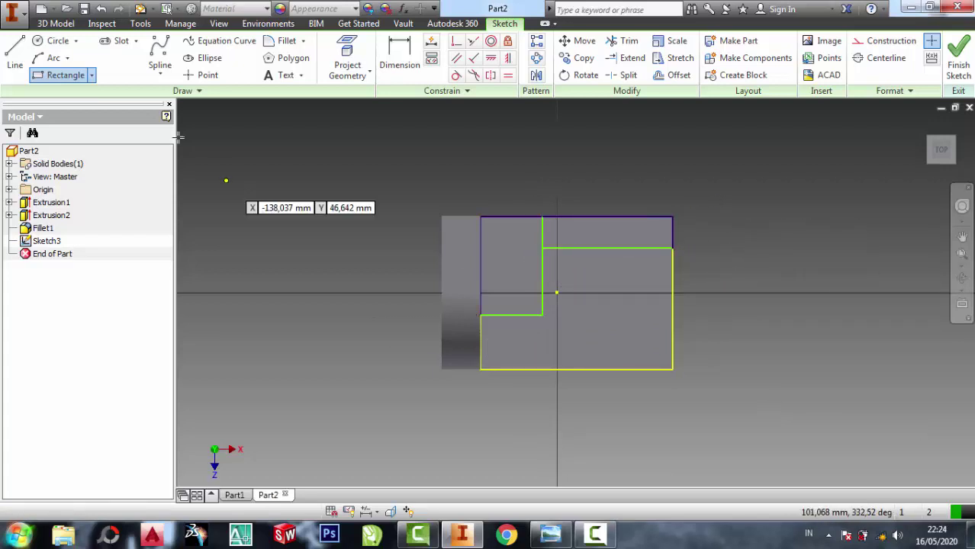
- Dimension the gap between the wall-side rectangle's front edge and the base's front edge to 22 mm, as in the reference drawing
key("d")
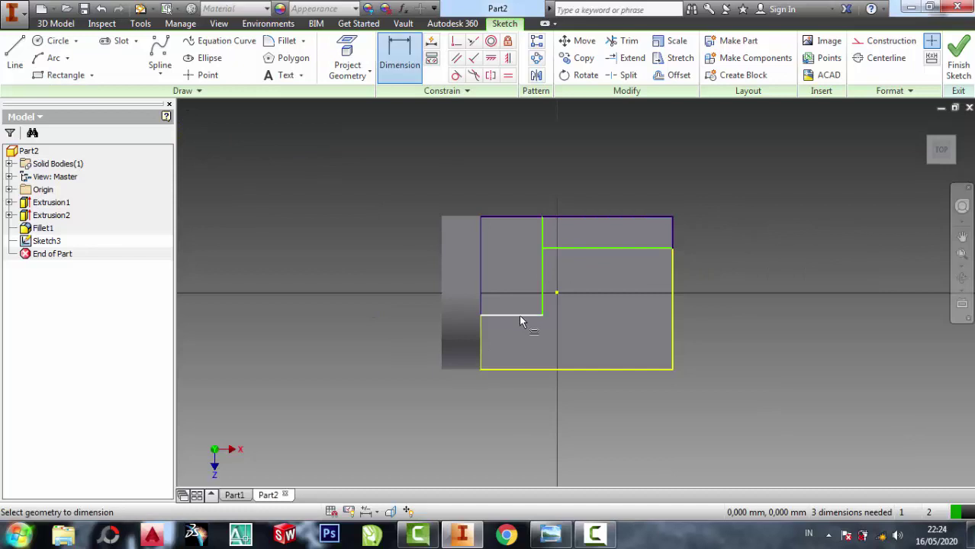
left_click(551, 534)
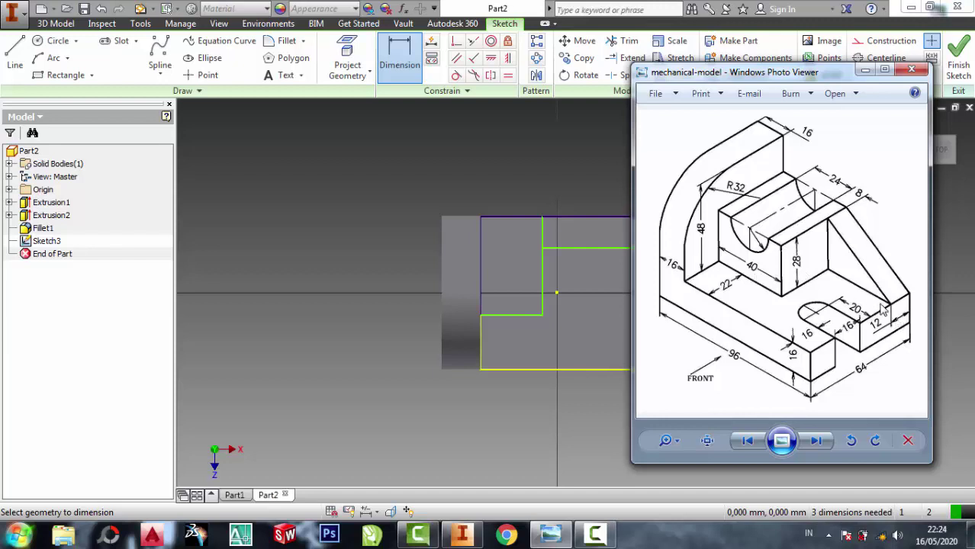
left_click(867, 69)
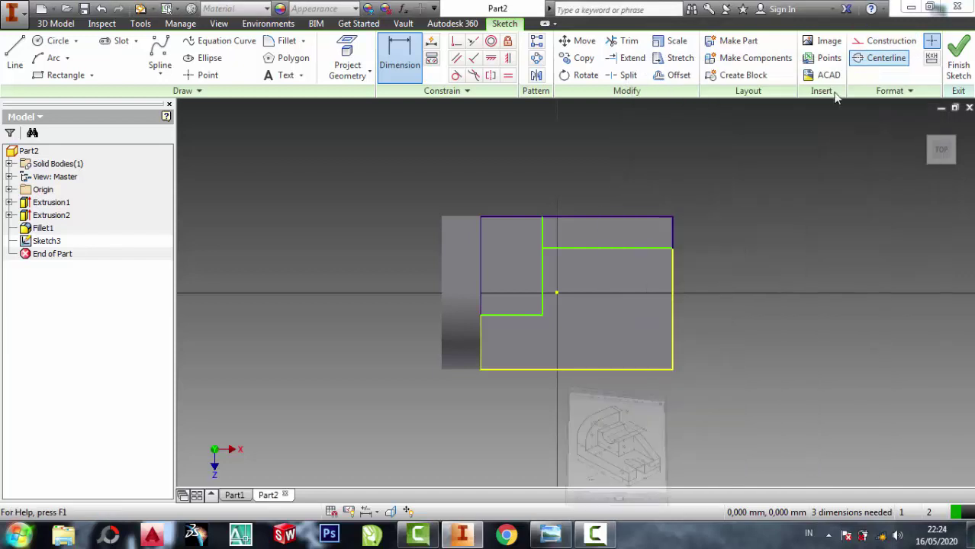
left_click(523, 316)
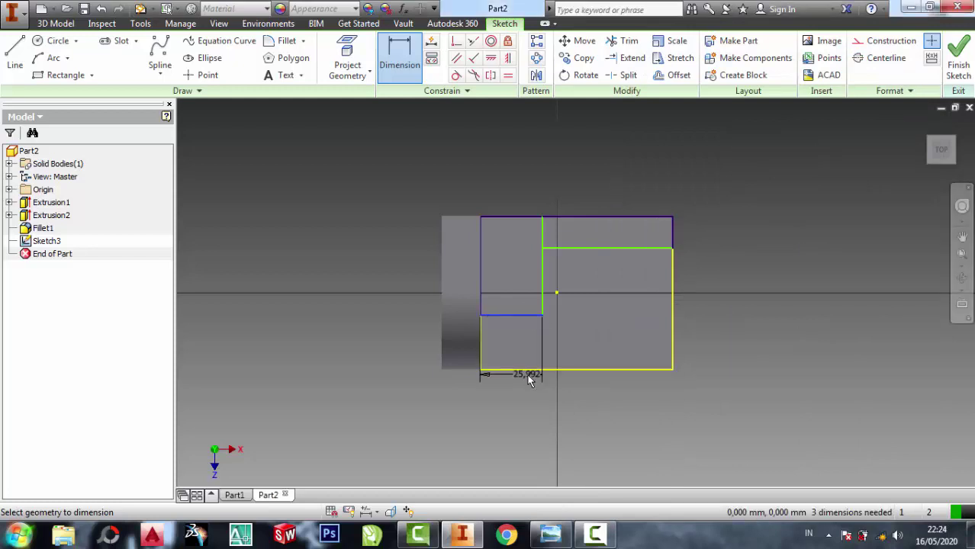
left_click(531, 372)
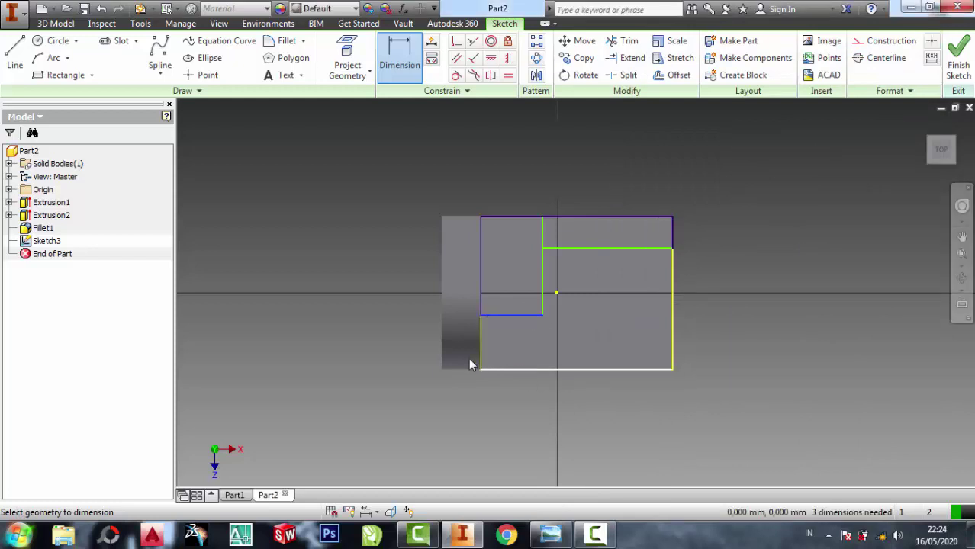
left_click(382, 342)
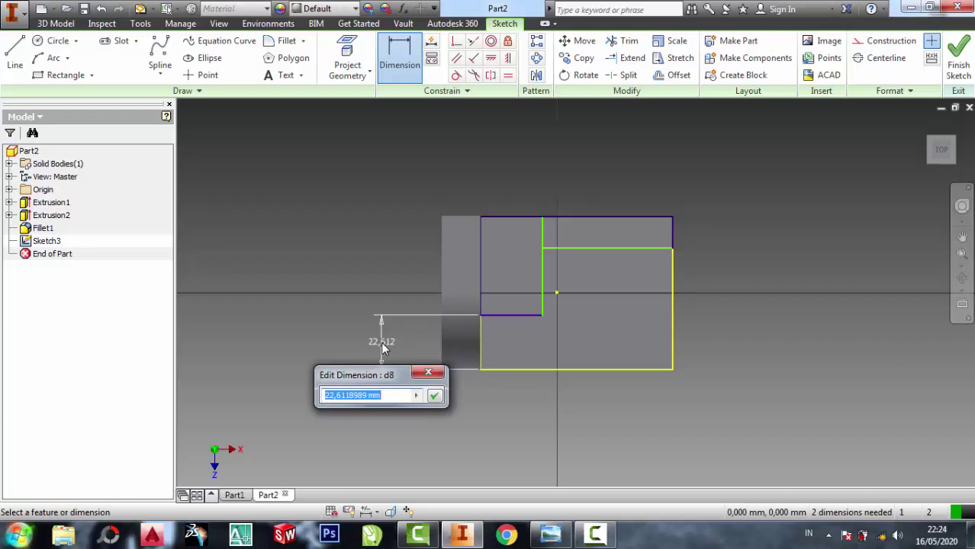
type("22")
key("Return")
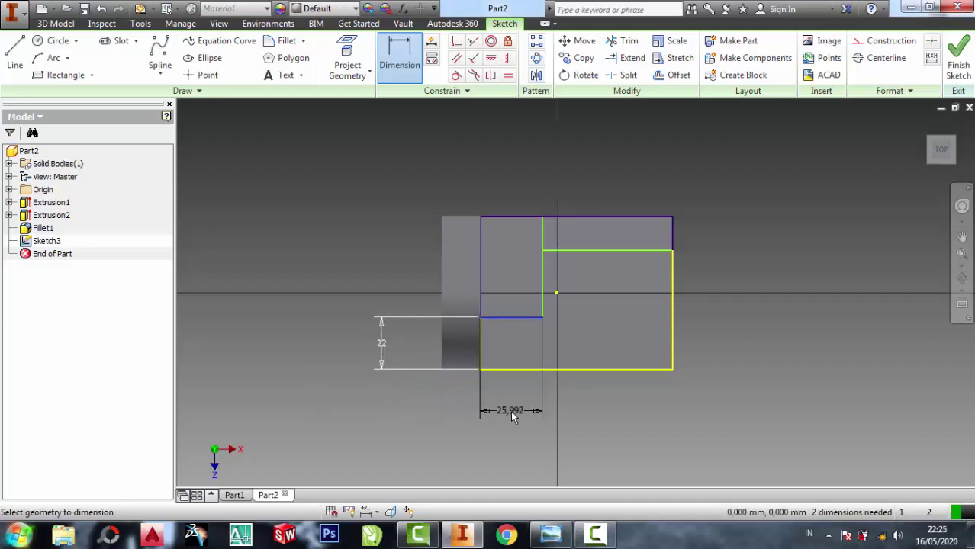
- Dimension the wall-side rectangle's width to 40 mm, as in the reference drawing
left_click(510, 410)
type("4")
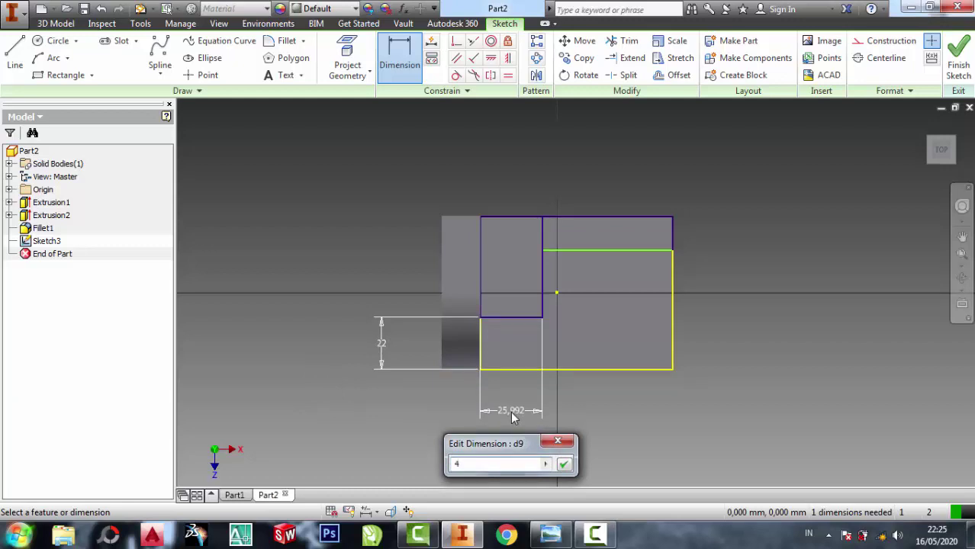
type("0")
key("Return")
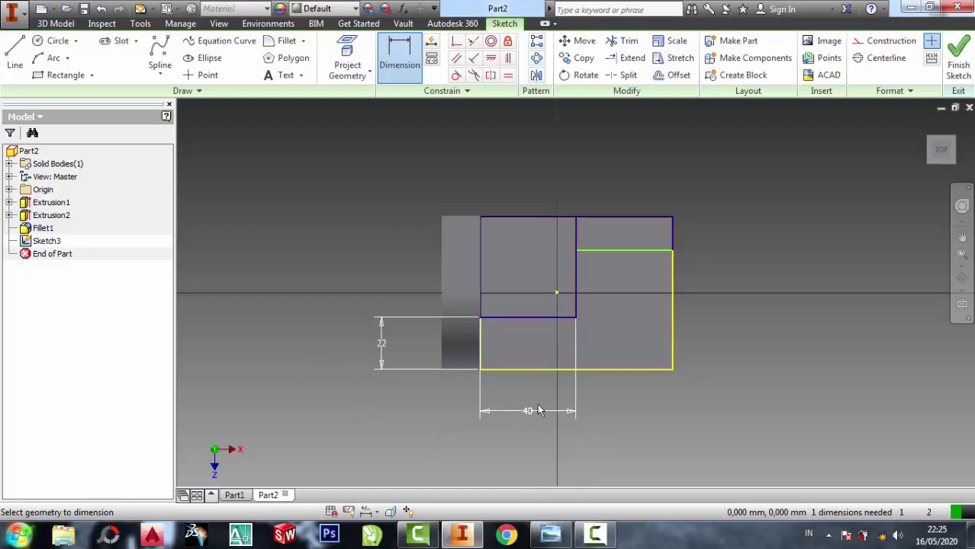
left_click(672, 231)
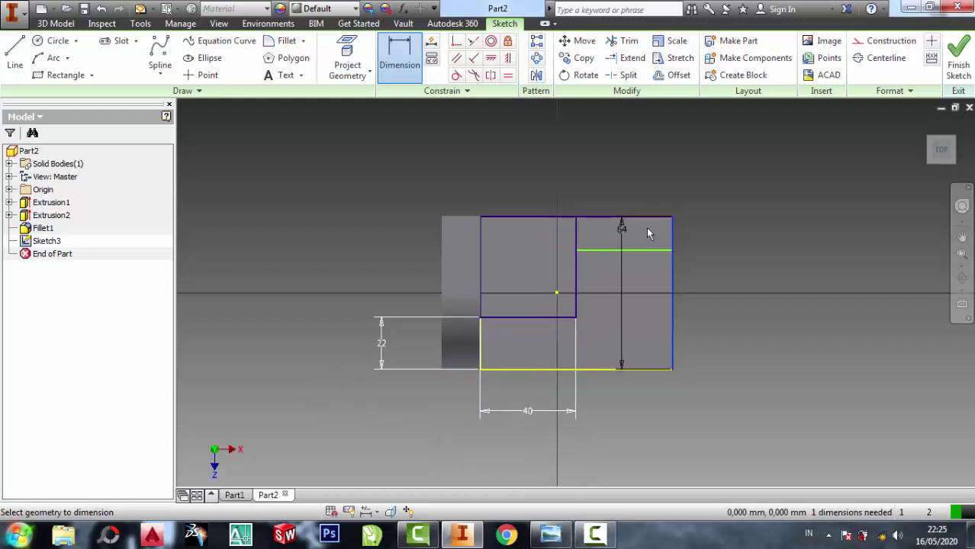
key("Escape")
key("Escape")
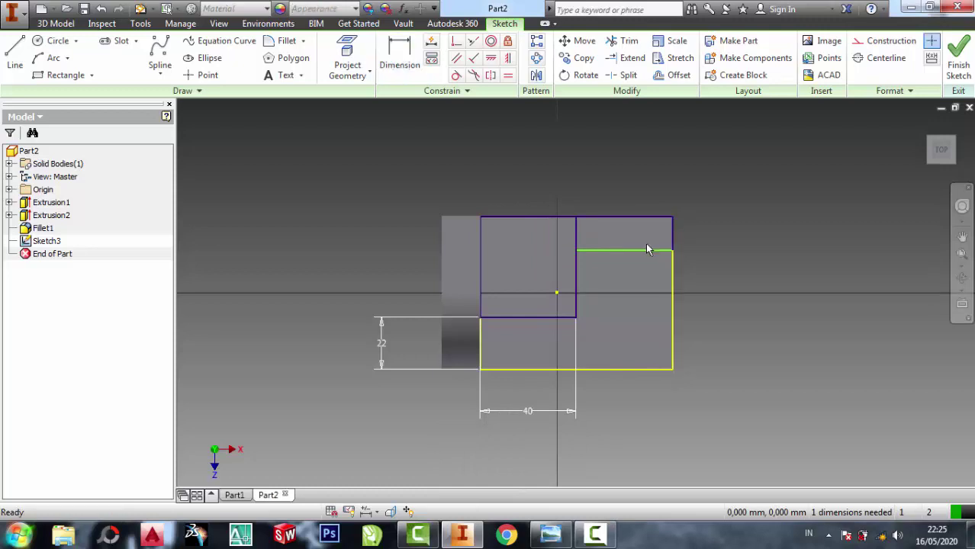
left_click(645, 249)
key("Escape")
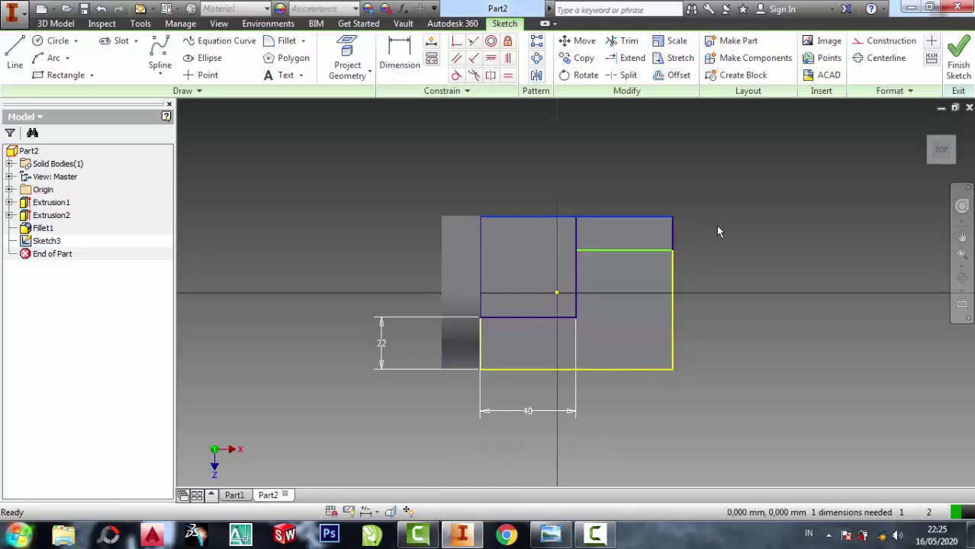
- Dimension the depth of the shallow rectangle along the base's back edge to 12 mm
key("d")
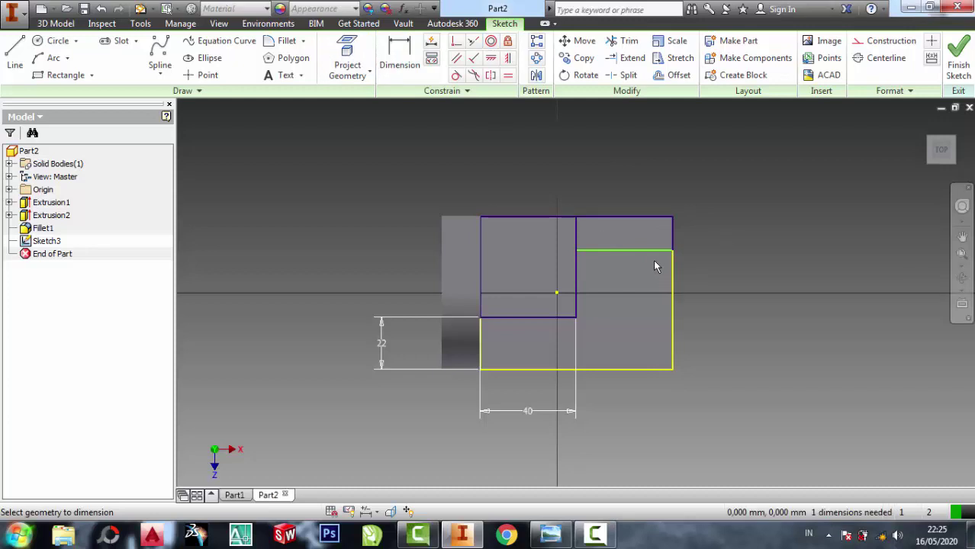
left_click(672, 233)
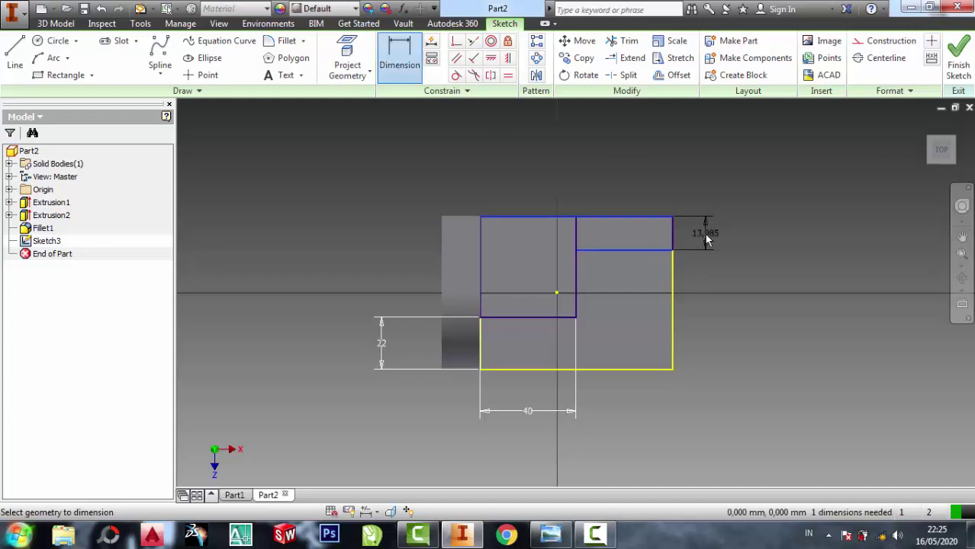
left_click(705, 239)
type("12")
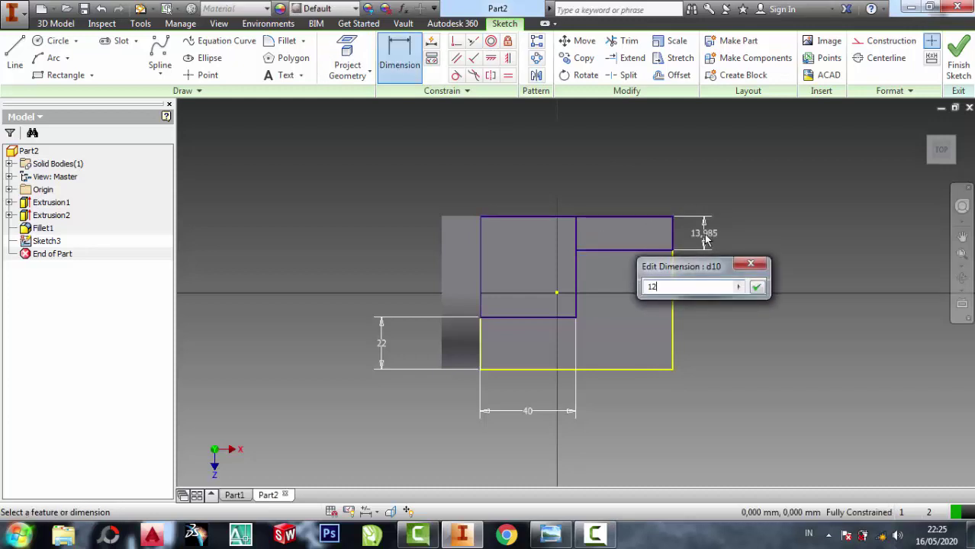
key("Return")
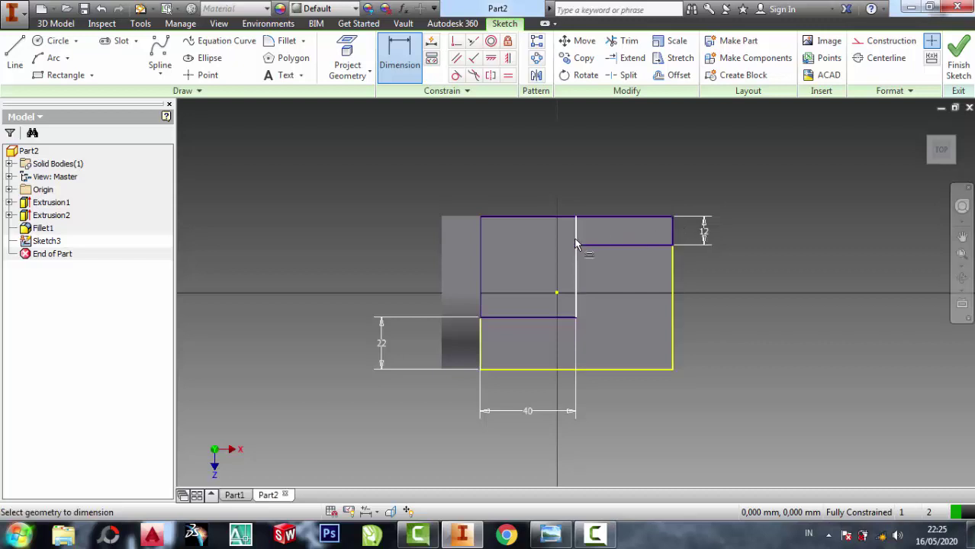
key("Escape")
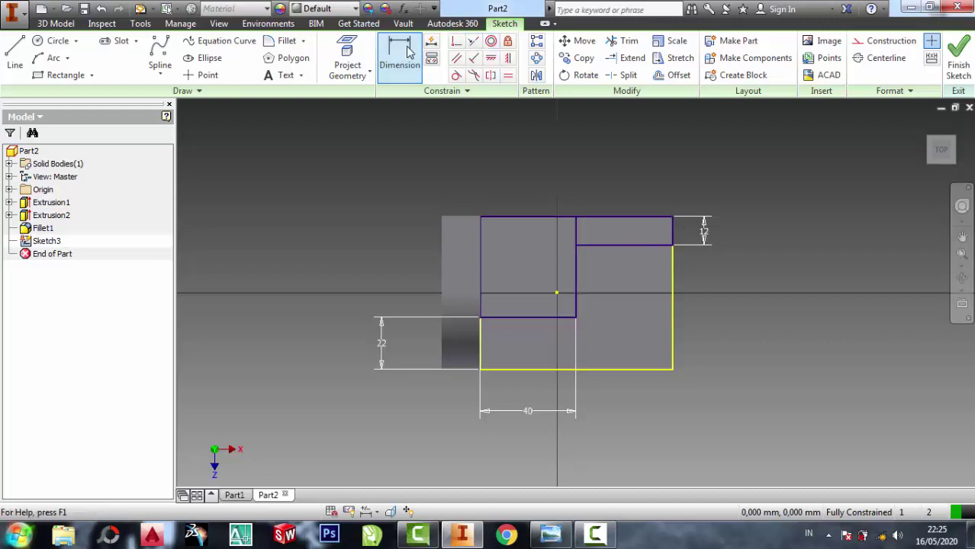
- Trim the line dividing the two rectangles to leave one L-shaped profile, and finish the sketch
left_click(625, 41)
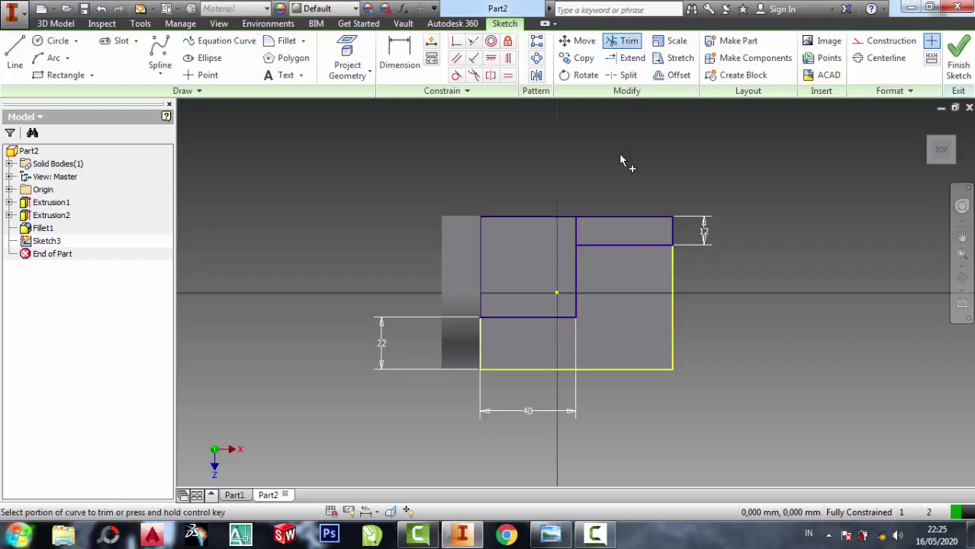
left_click(576, 235)
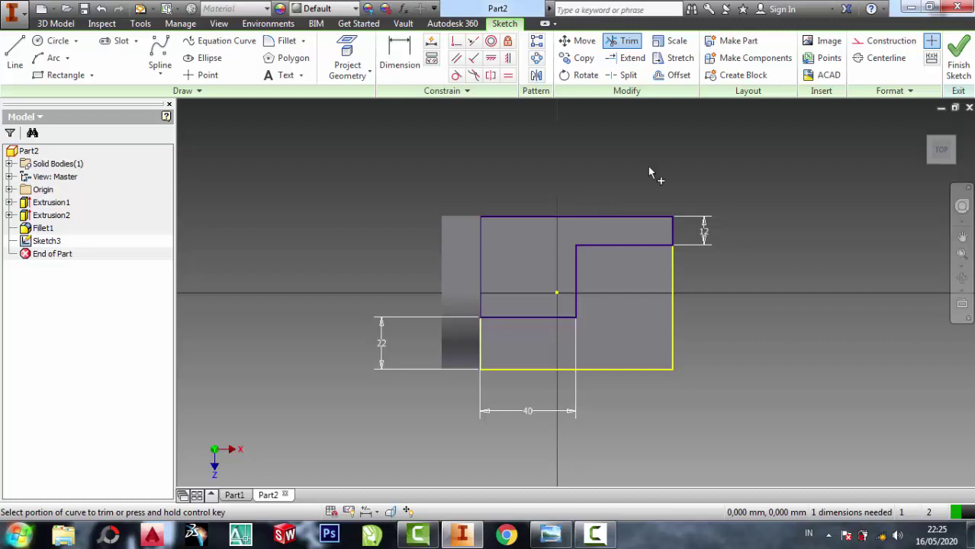
left_click(959, 84)
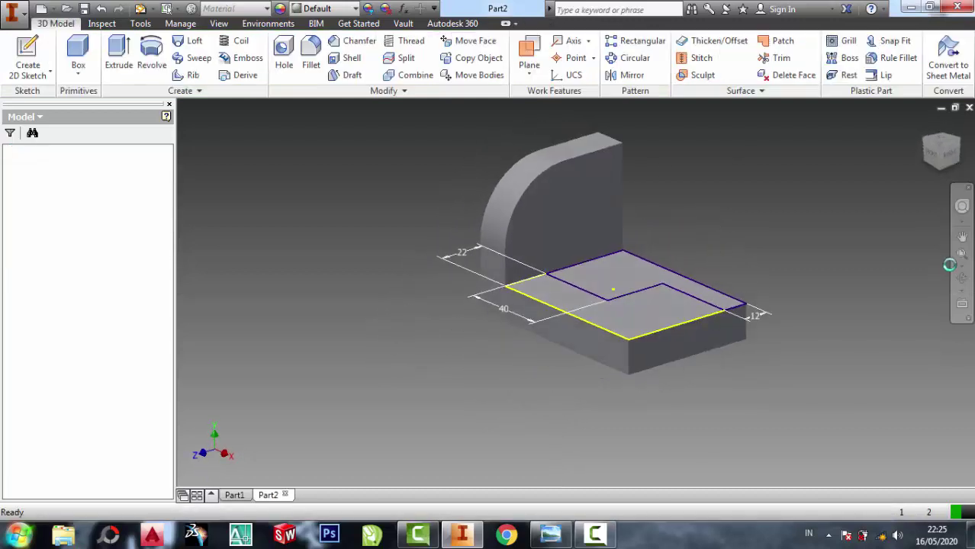
- Extrude the L-shaped profile 28 mm upward from the base, taking the height from the reference drawing
left_click(114, 60)
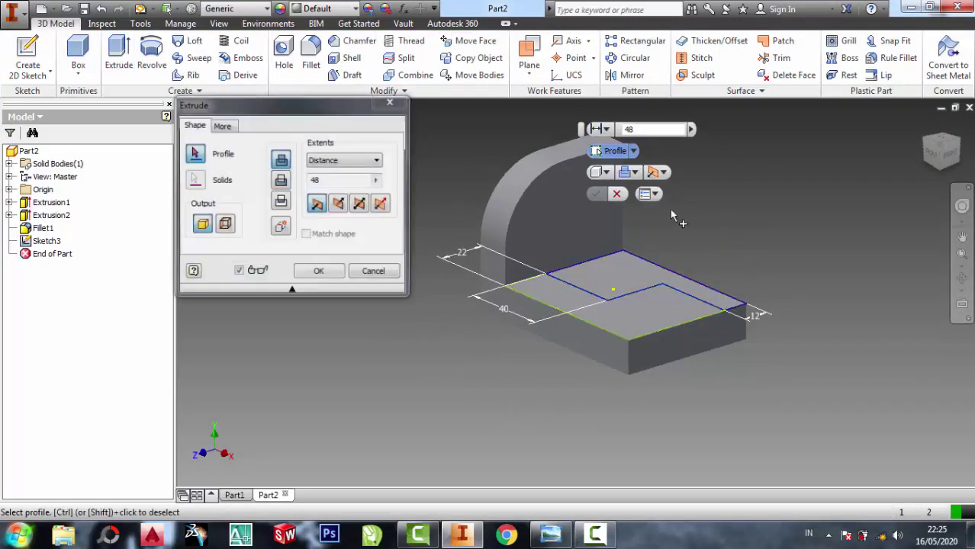
left_click(549, 534)
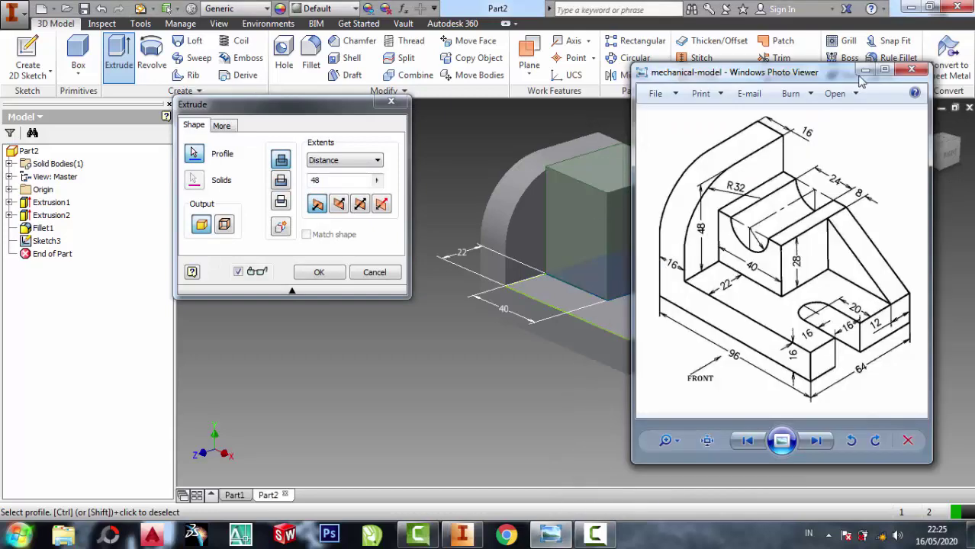
left_click(864, 70)
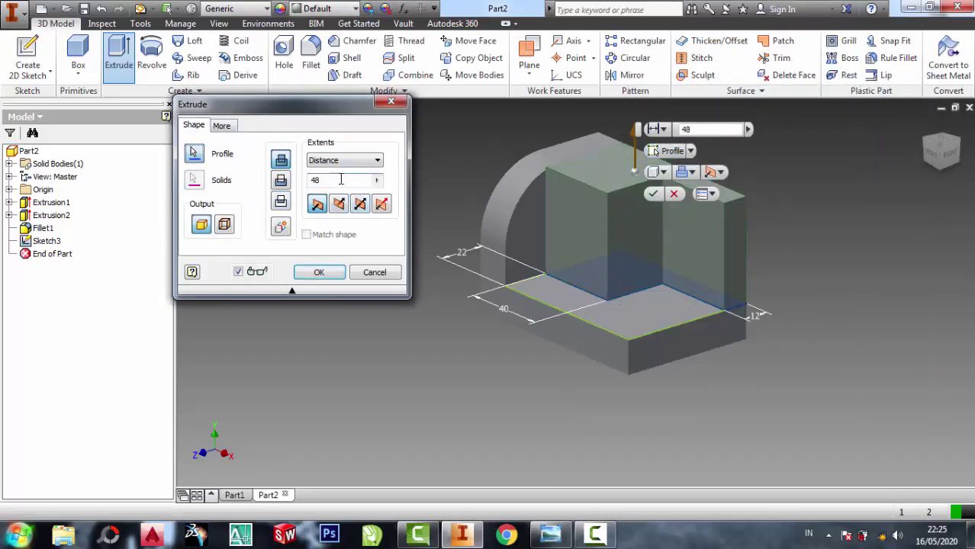
double_click(337, 180)
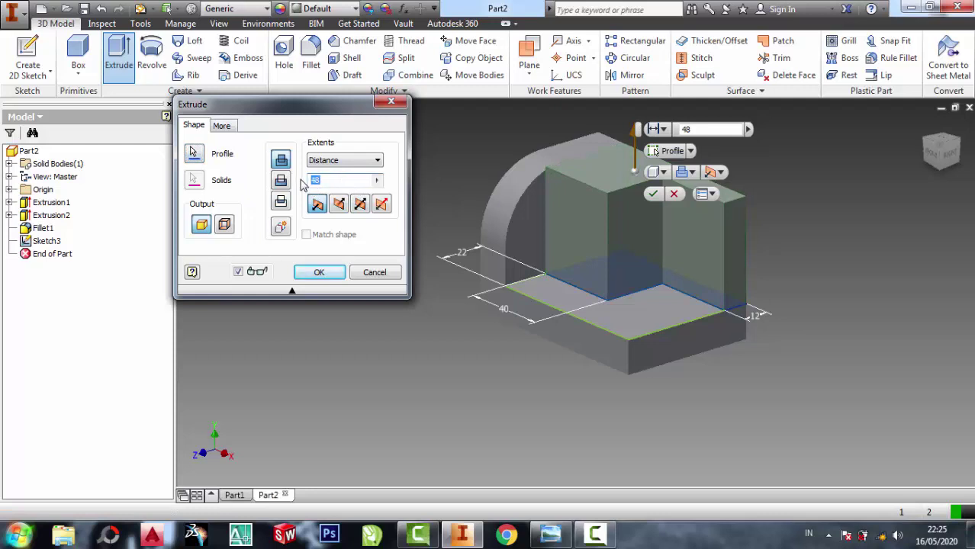
left_click(550, 533)
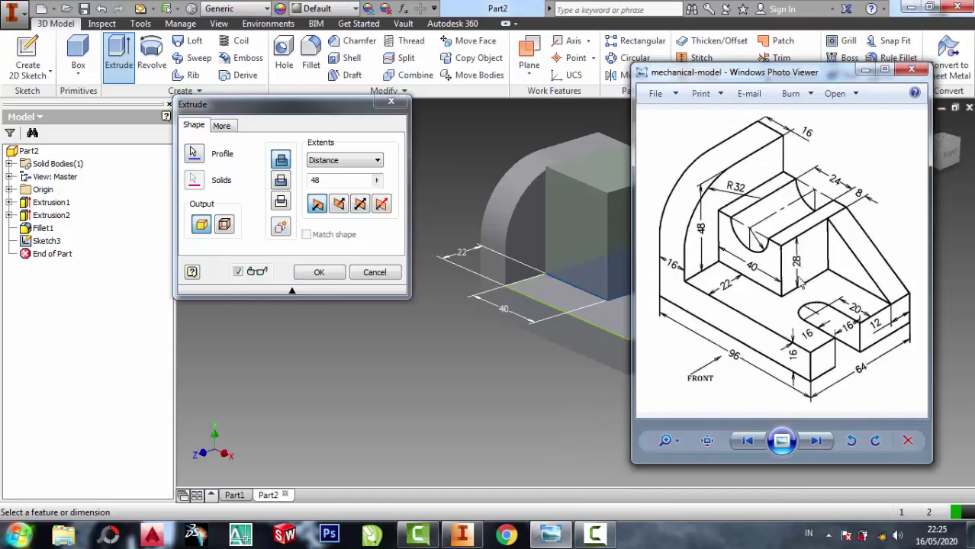
left_click(865, 70)
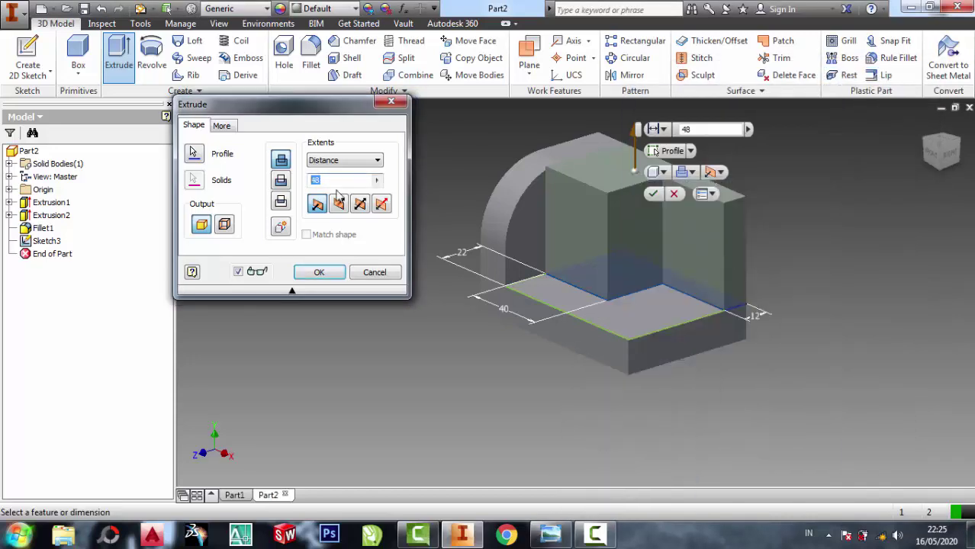
type("28")
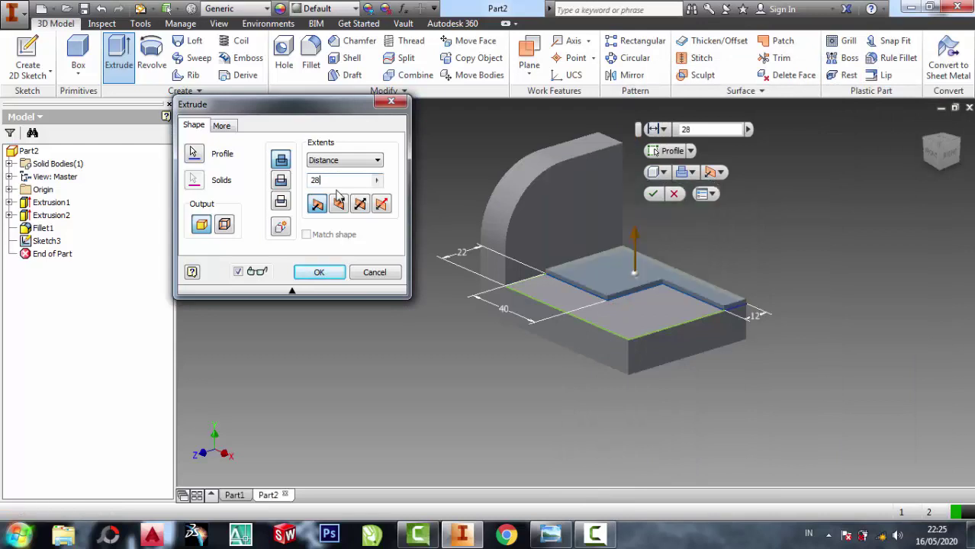
key("Return")
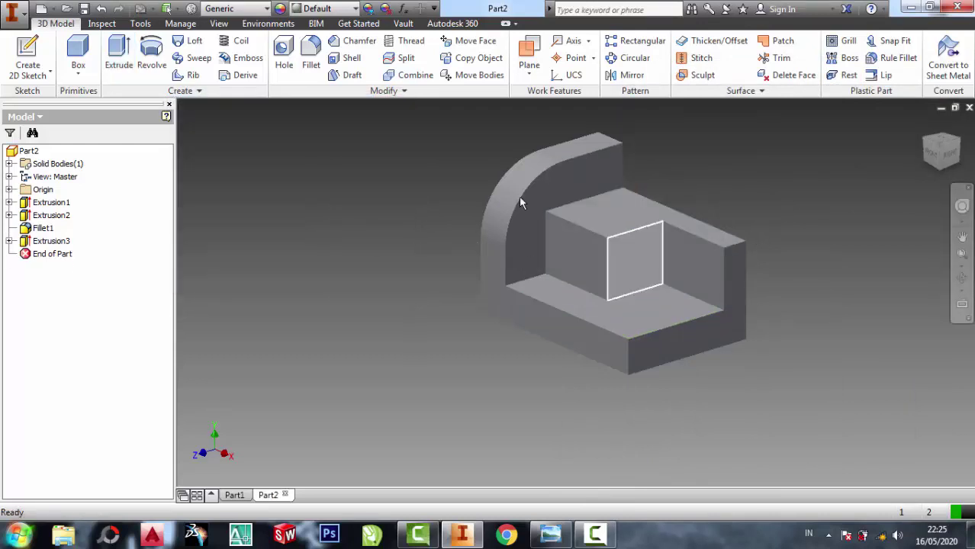
- Start a new sketch on the block's front face and check the semicircular groove in the reference drawing
left_click(550, 534)
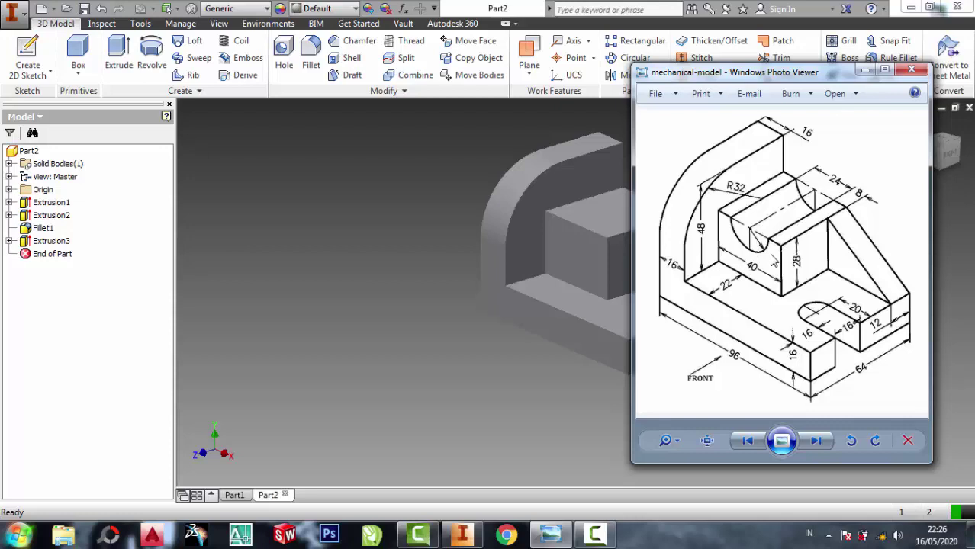
left_click(568, 254)
left_click(569, 254)
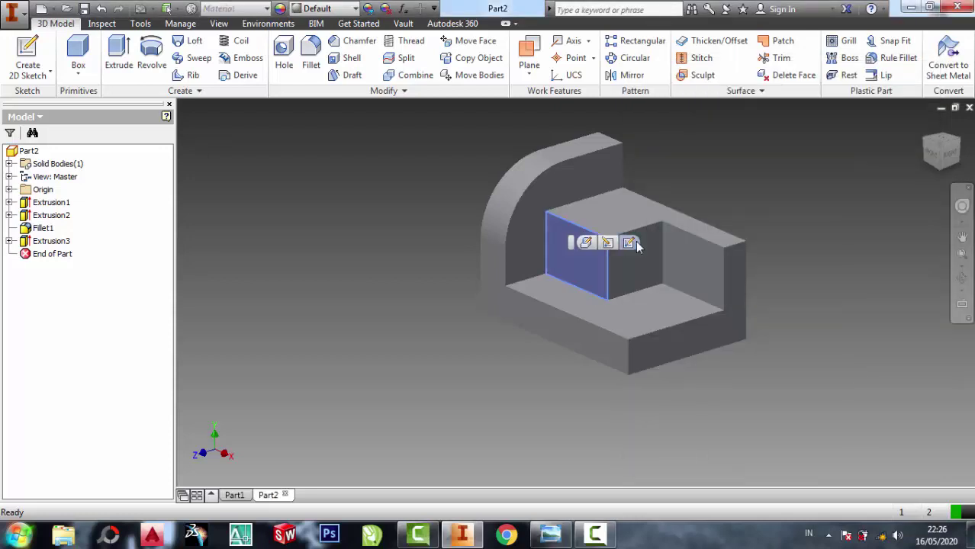
key("s")
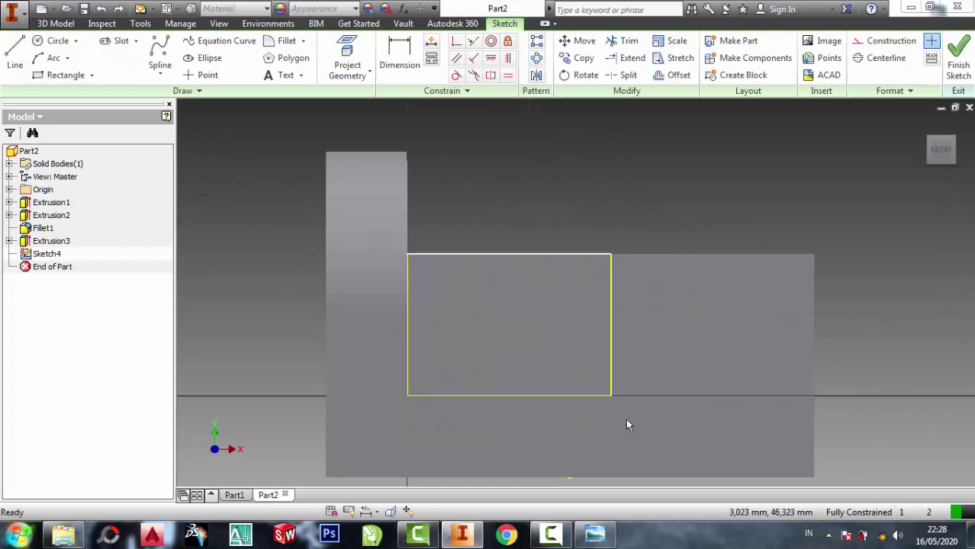
left_click(594, 535)
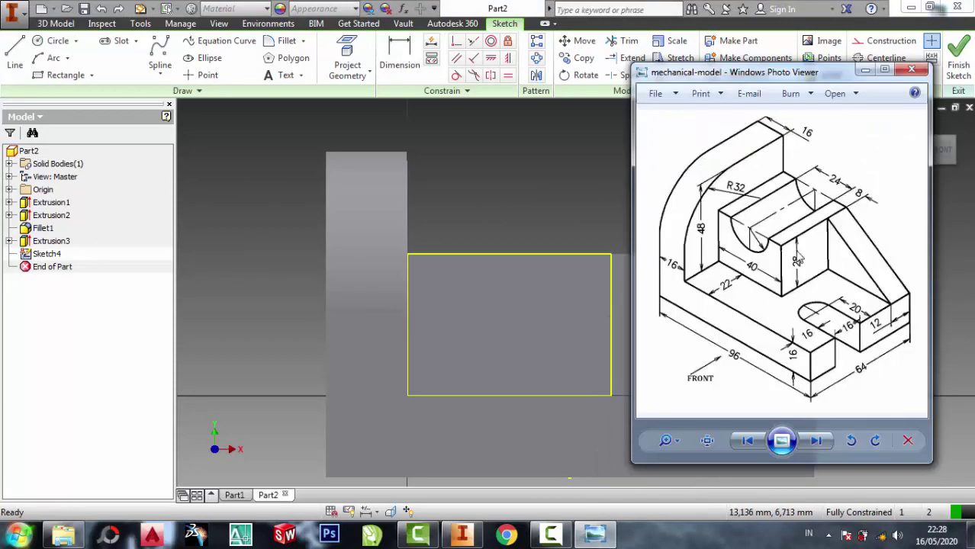
scroll(854, 208, "up", 2)
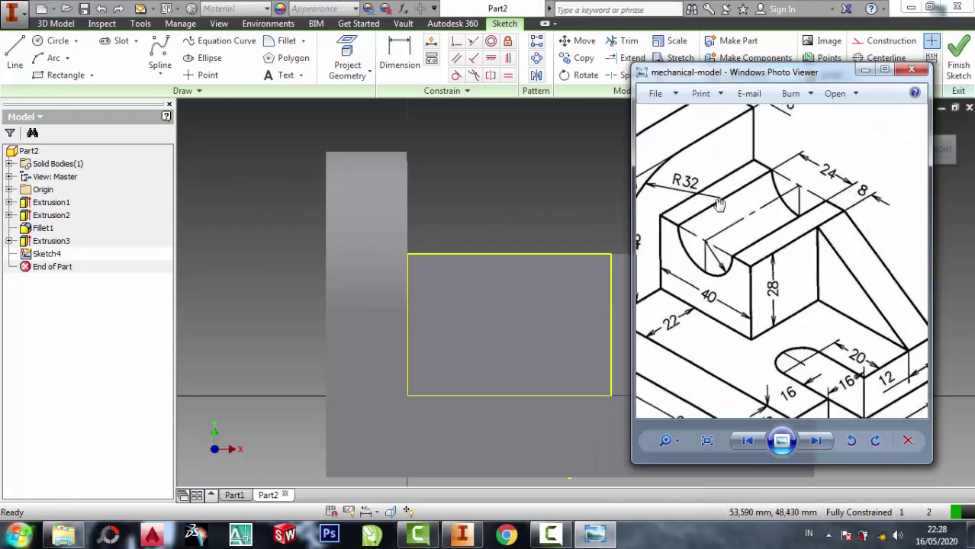
scroll(734, 255, "down", 1)
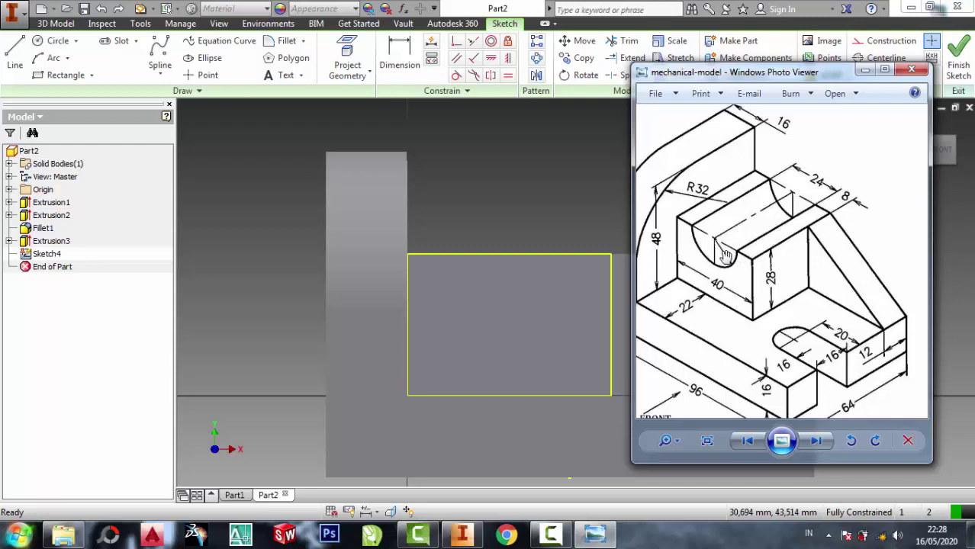
left_click(474, 158)
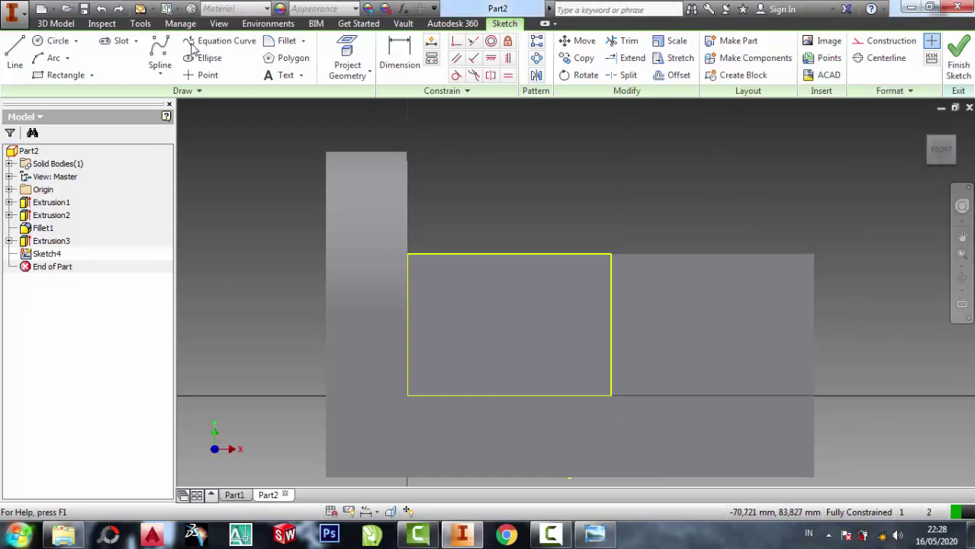
left_click(55, 40)
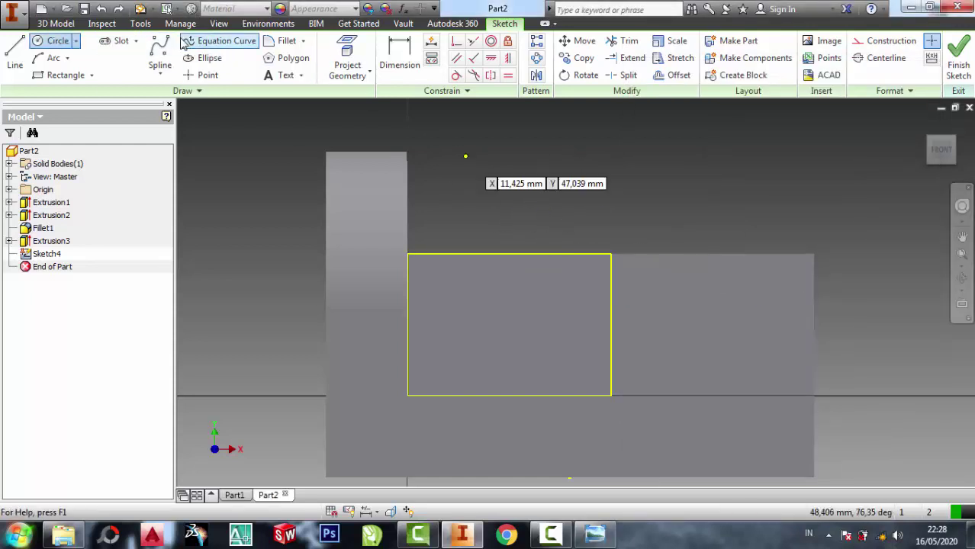
left_click(104, 24)
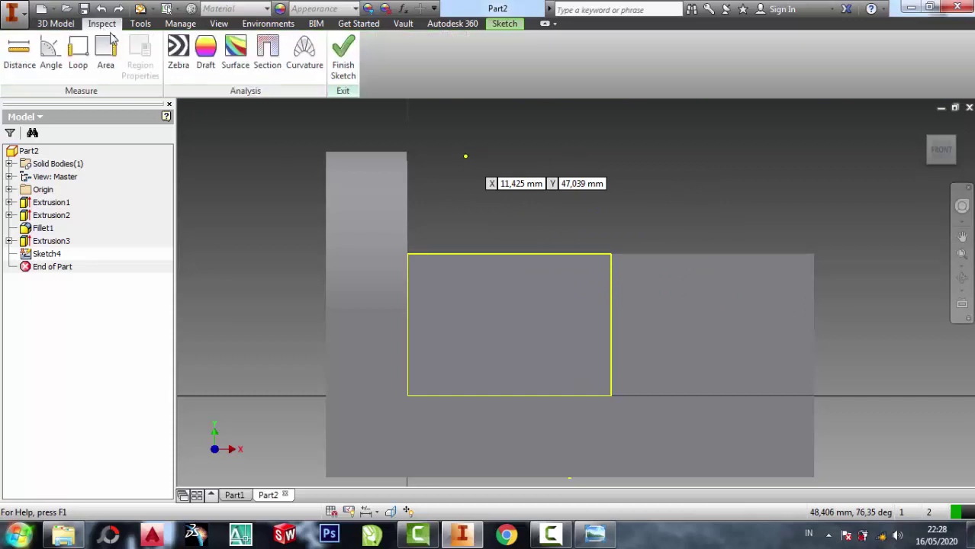
left_click(61, 24)
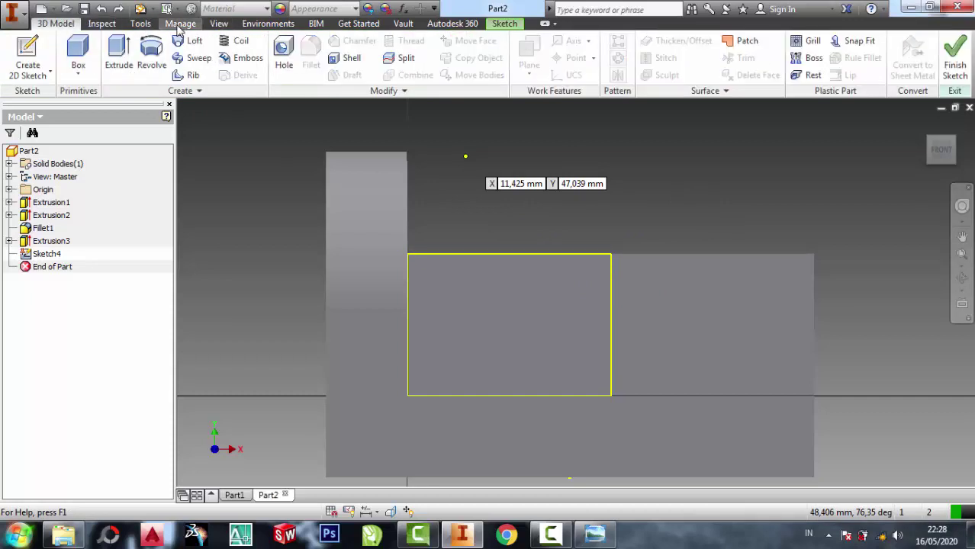
left_click(180, 24)
left_click(505, 24)
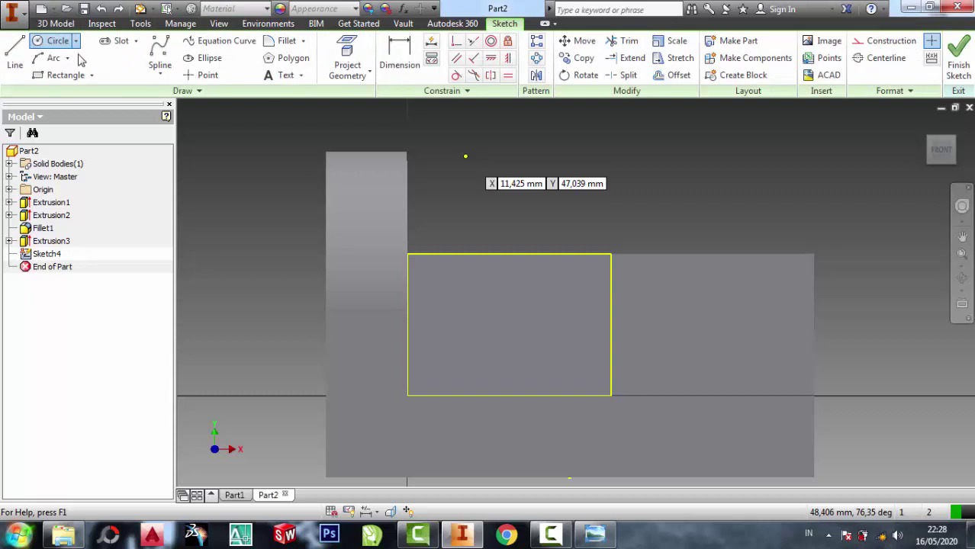
- Draw a horizontal line about 11 mm long along the block face's top edge, from its corner farthest from the wall
left_click(15, 54)
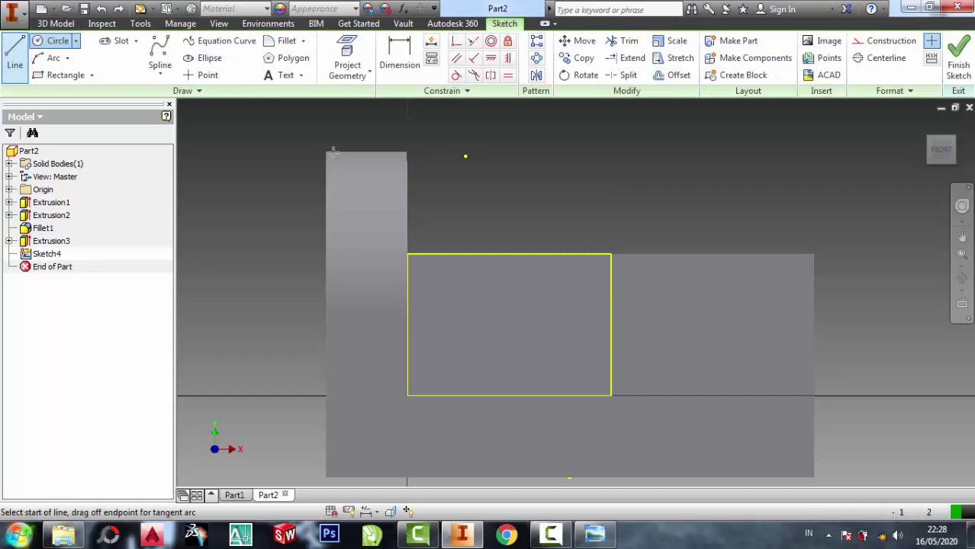
left_click(610, 255)
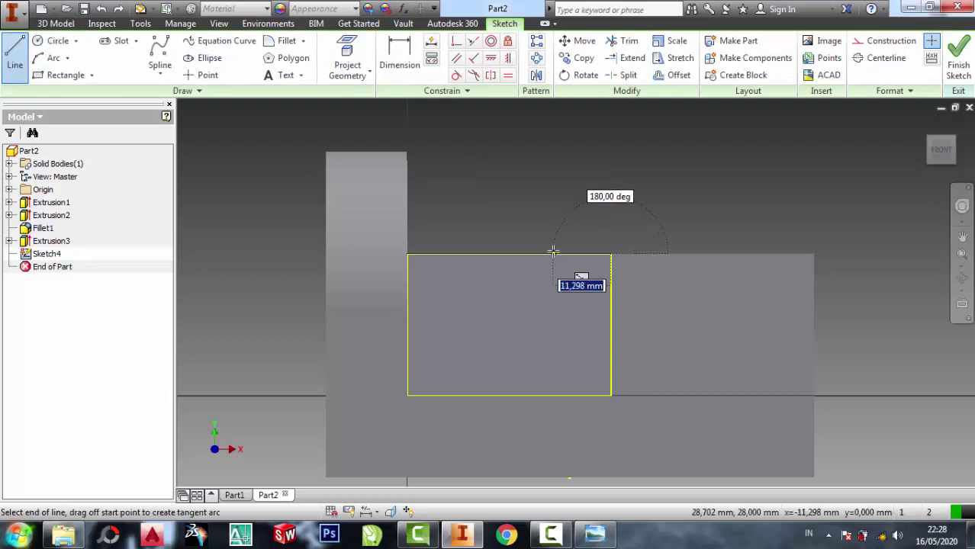
left_click(553, 252)
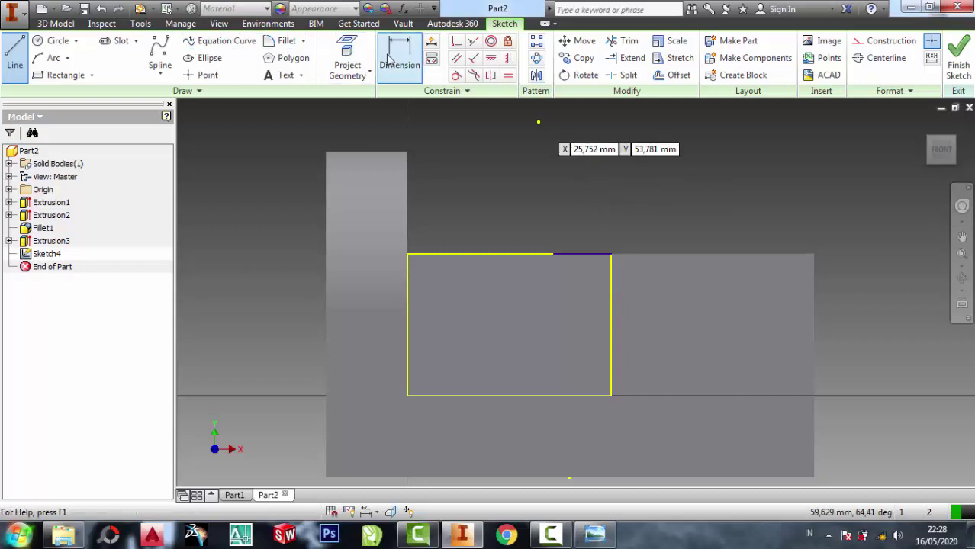
- Dimension the short line on the block face's top edge and set its length to 8 mm
left_click(400, 61)
left_click(575, 252)
left_click(584, 205)
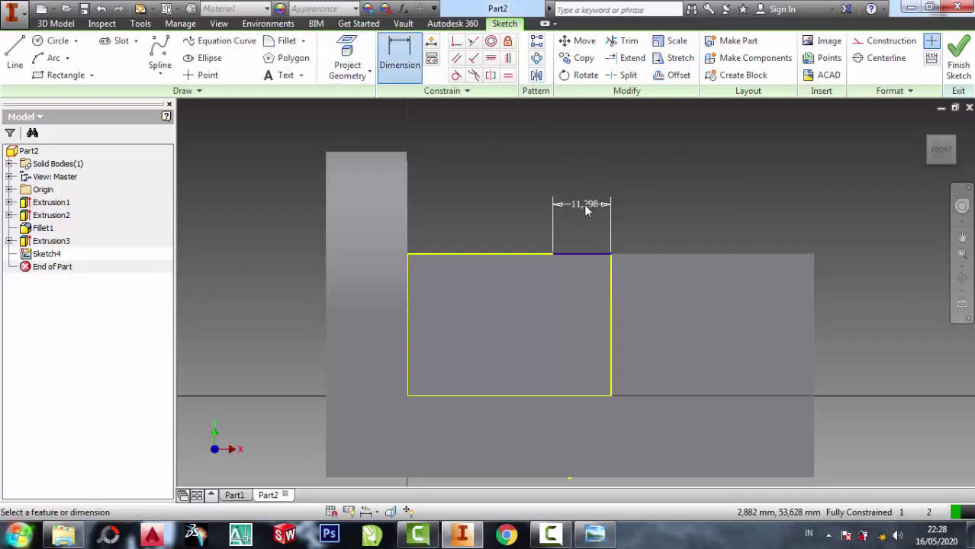
type("8")
key("Return")
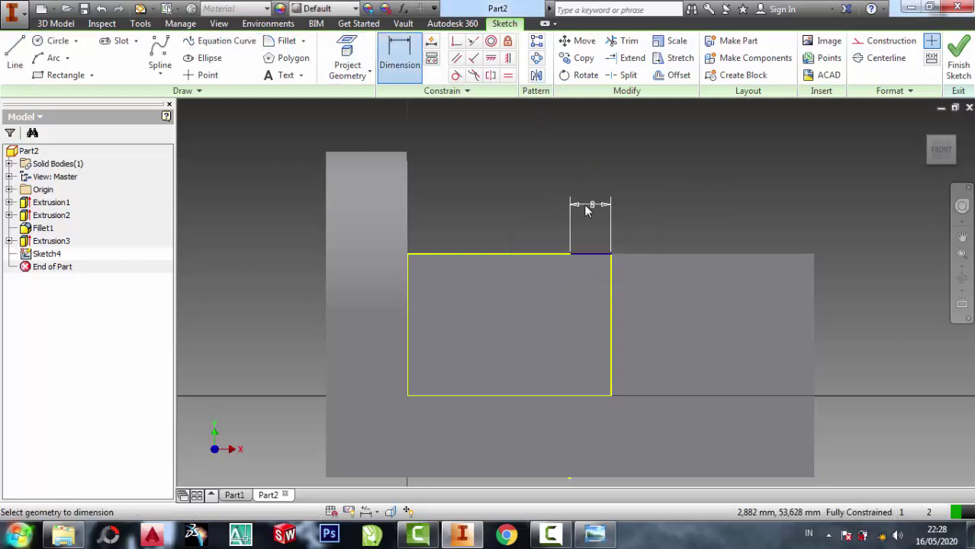
- Draw a circle about 30 mm in diameter, centred on the block face's top edge and passing through the 8 mm line's inner end
left_click(58, 41)
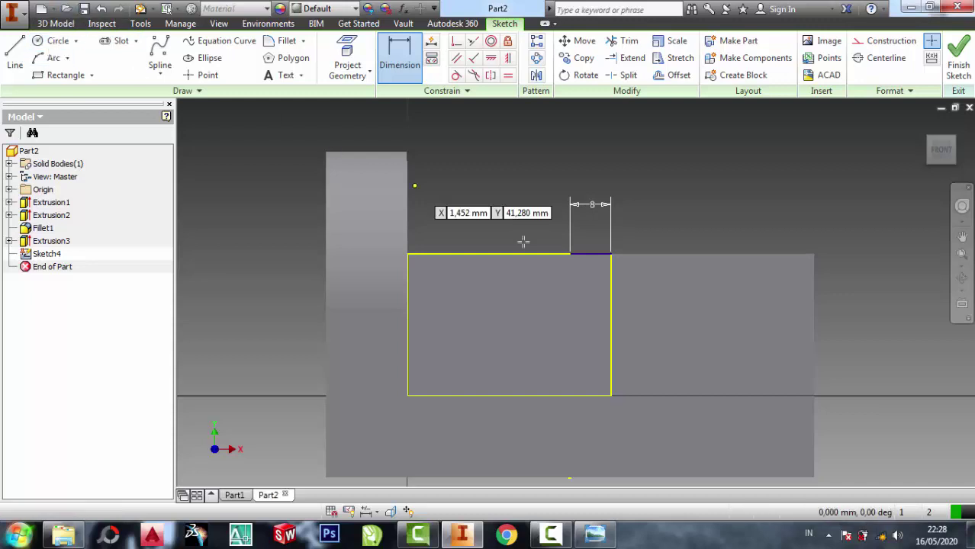
left_click(491, 254)
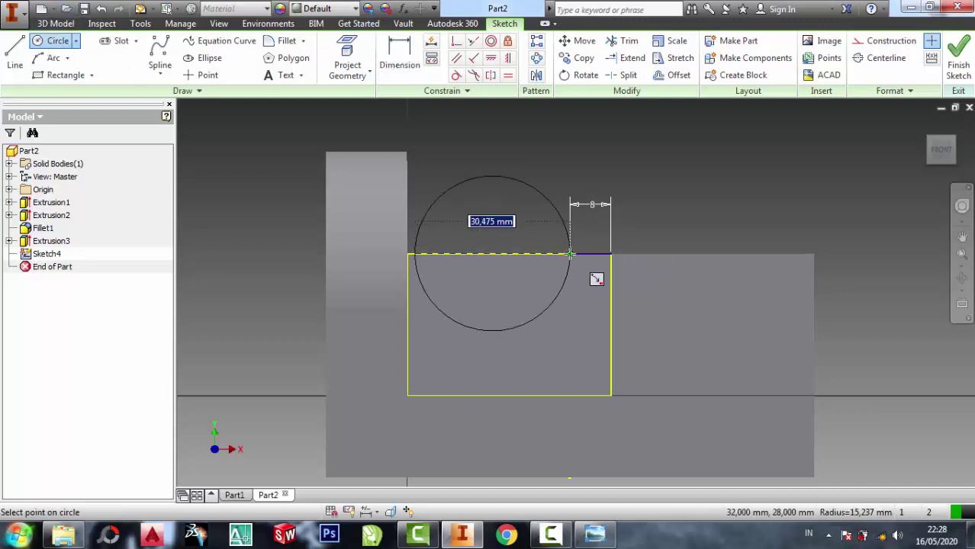
left_click(570, 253)
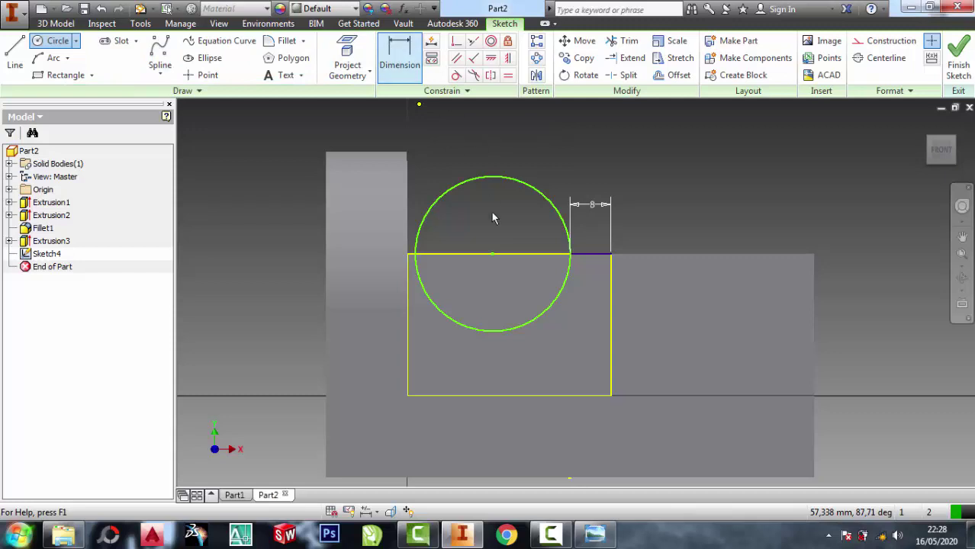
- Set the circle's diameter to 24 mm, taking the value from the reference drawing, and finish the sketch
key("d")
left_click(539, 196)
left_click(574, 157)
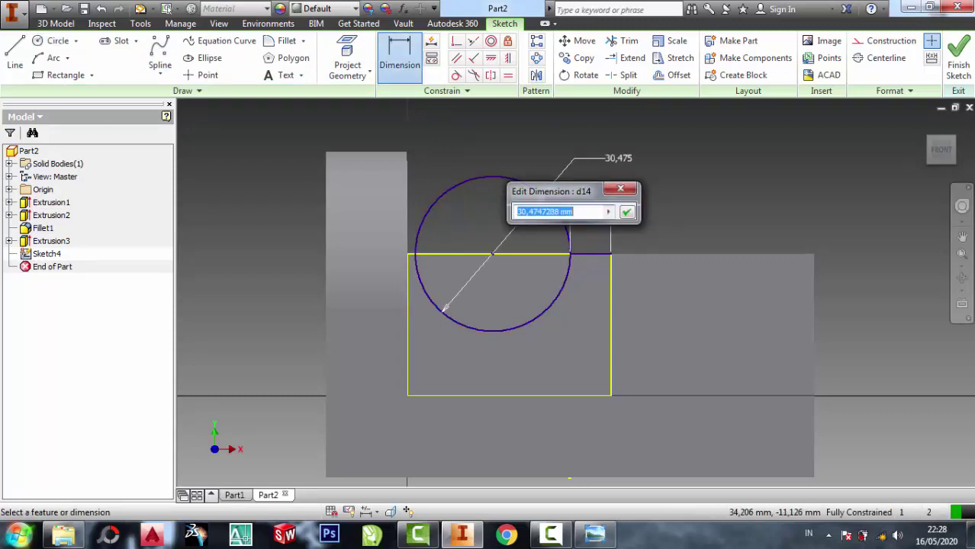
left_click(610, 540)
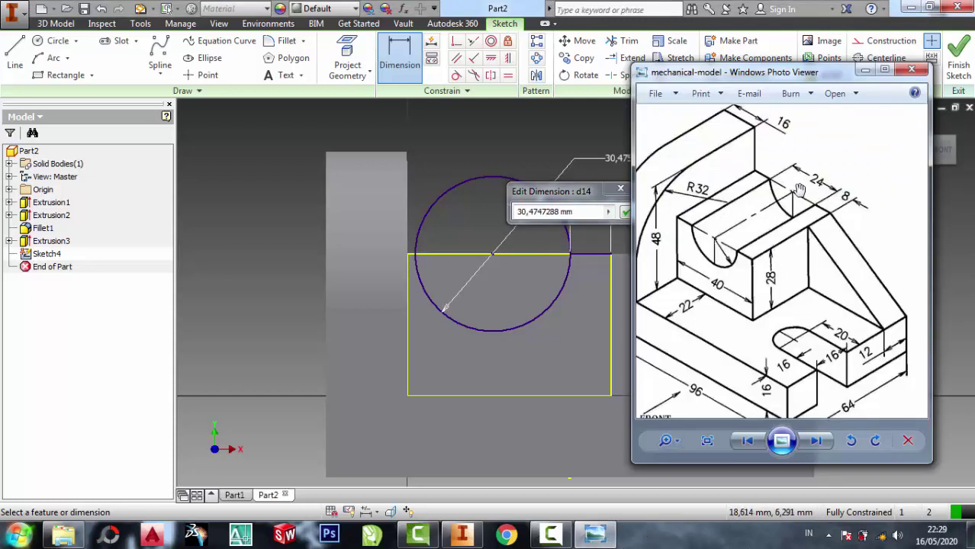
left_click(595, 538)
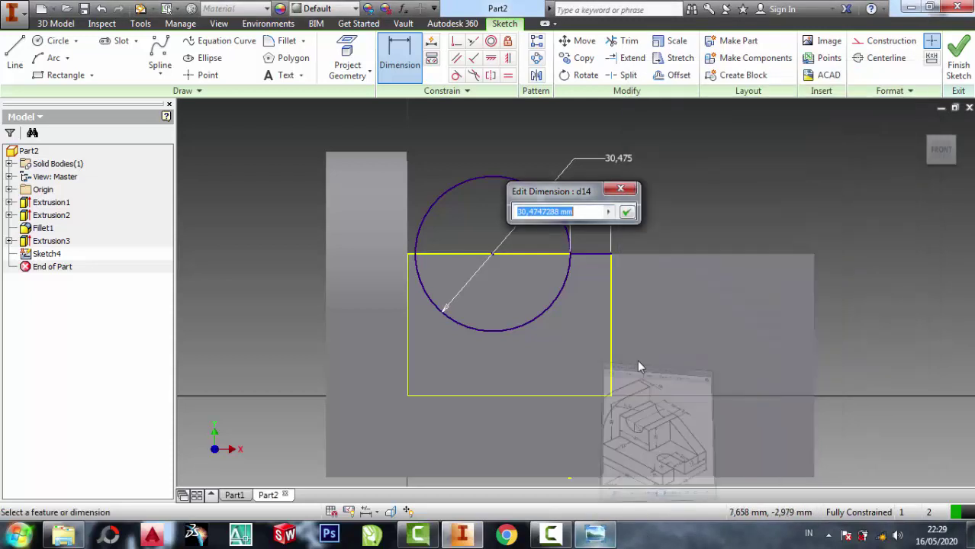
type("24")
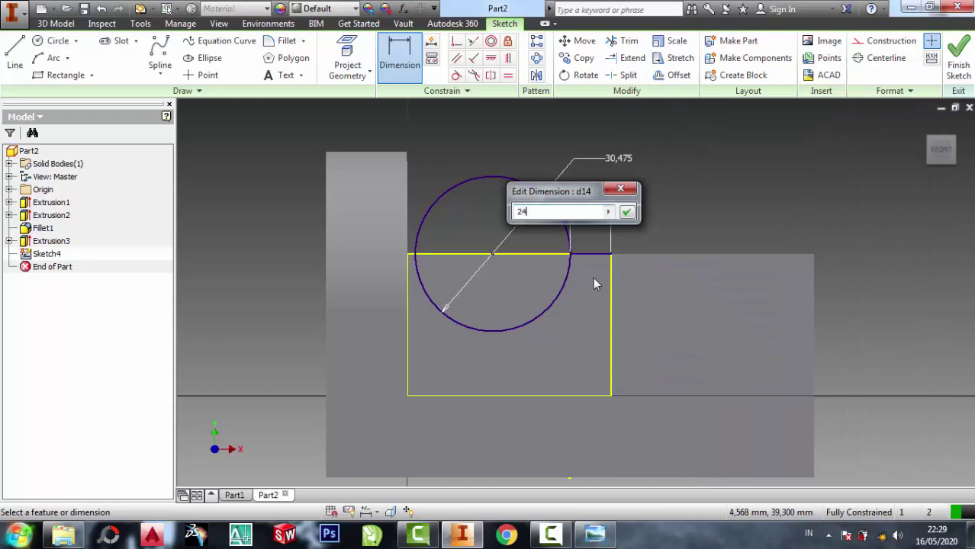
key("Return")
key("x")
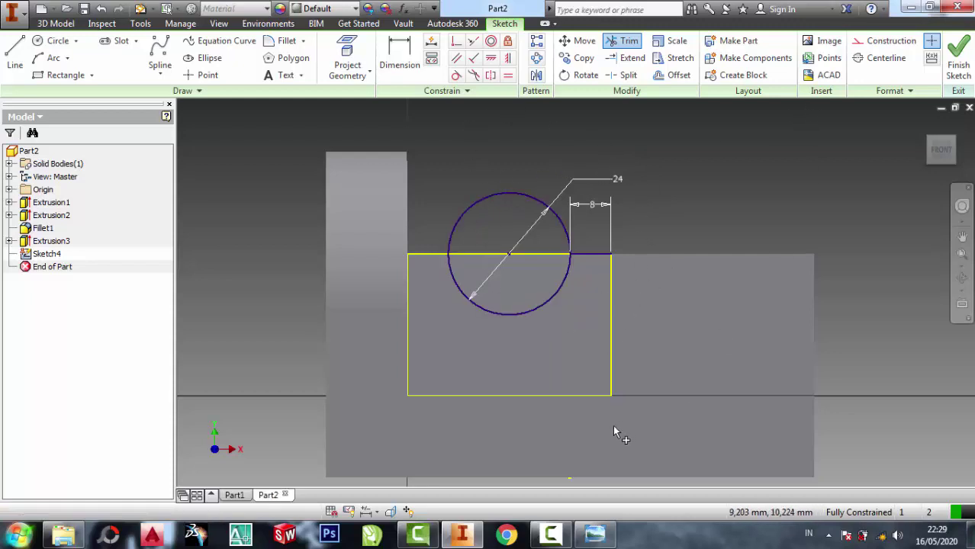
left_click(951, 72)
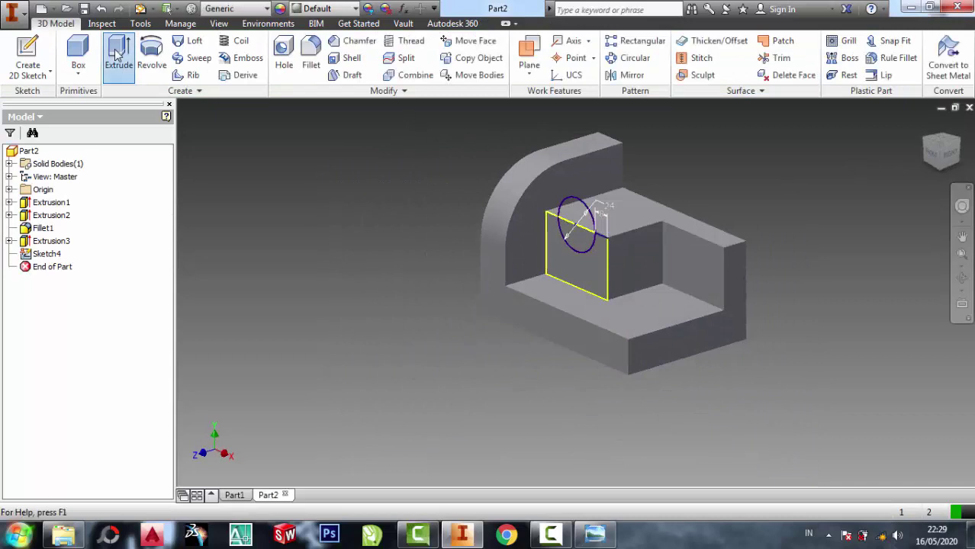
left_click(118, 54)
left_click(584, 245)
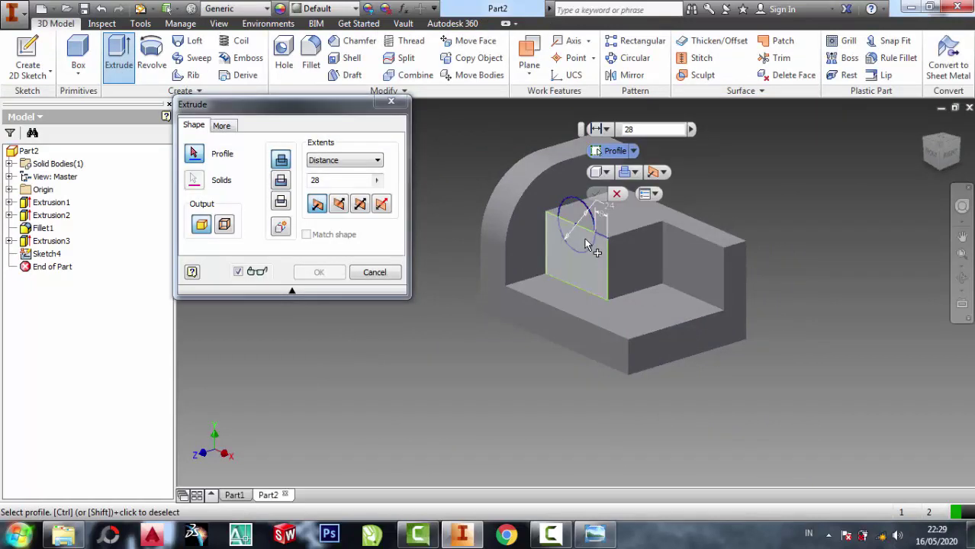
left_click(584, 246)
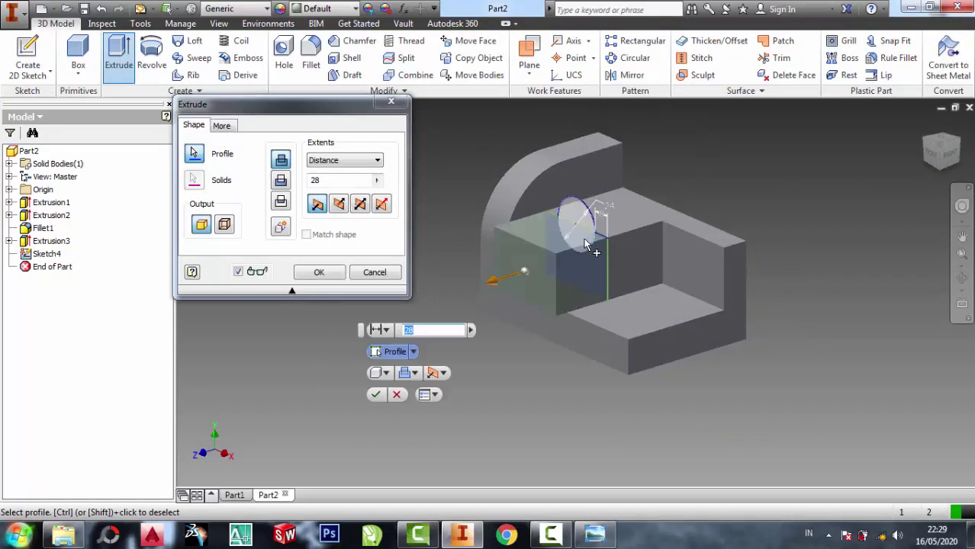
mouse_move(585, 244)
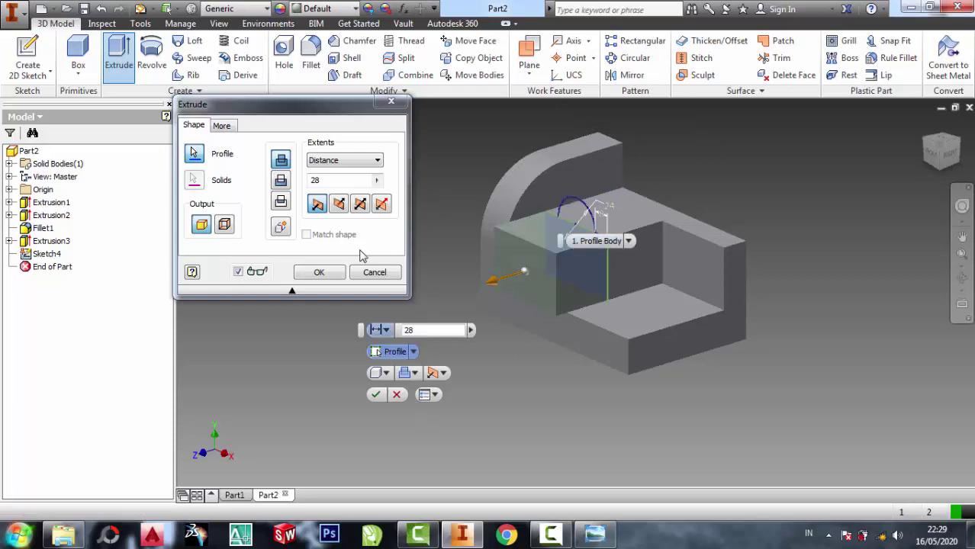
left_click(375, 273)
left_click(376, 273)
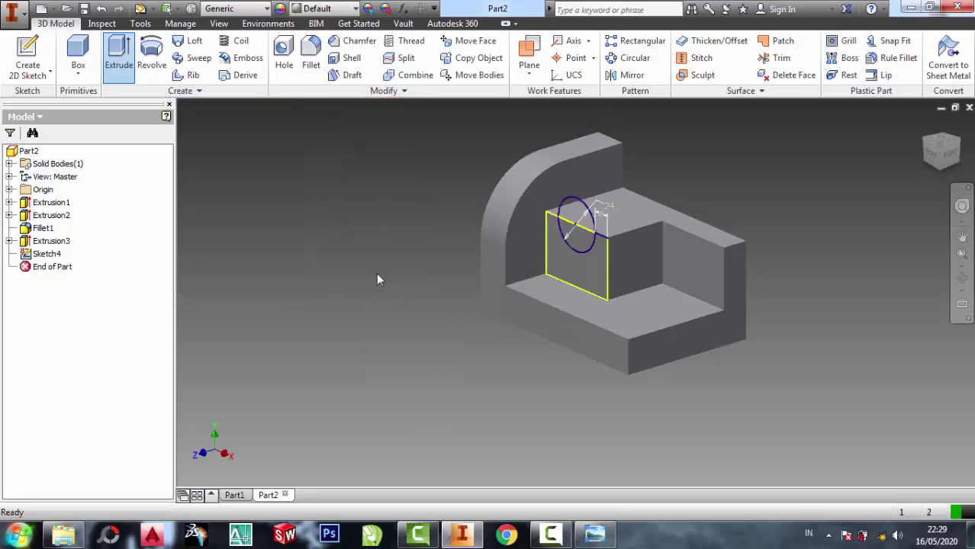
- Extrude the circle as a 57 mm cut through the block to form the semicircular groove
left_click(572, 208)
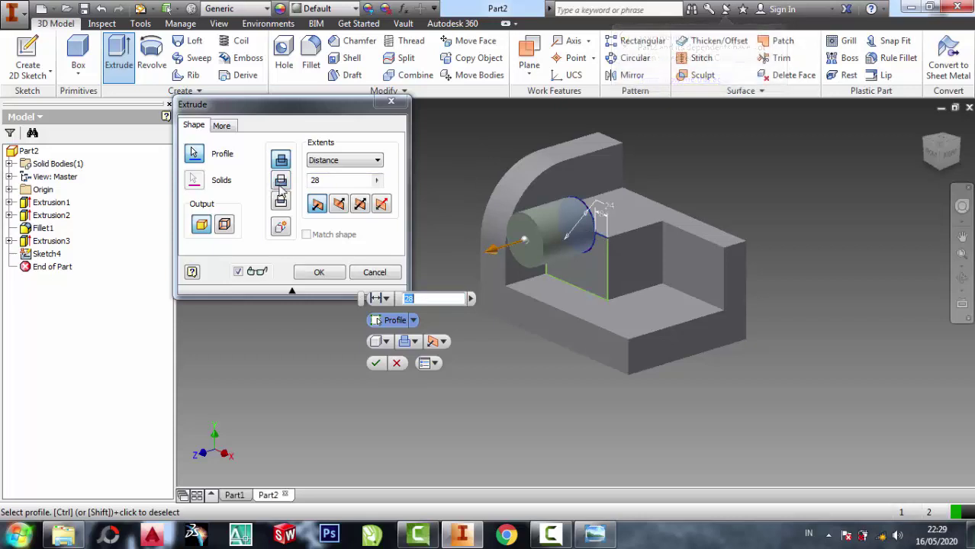
left_click(279, 183)
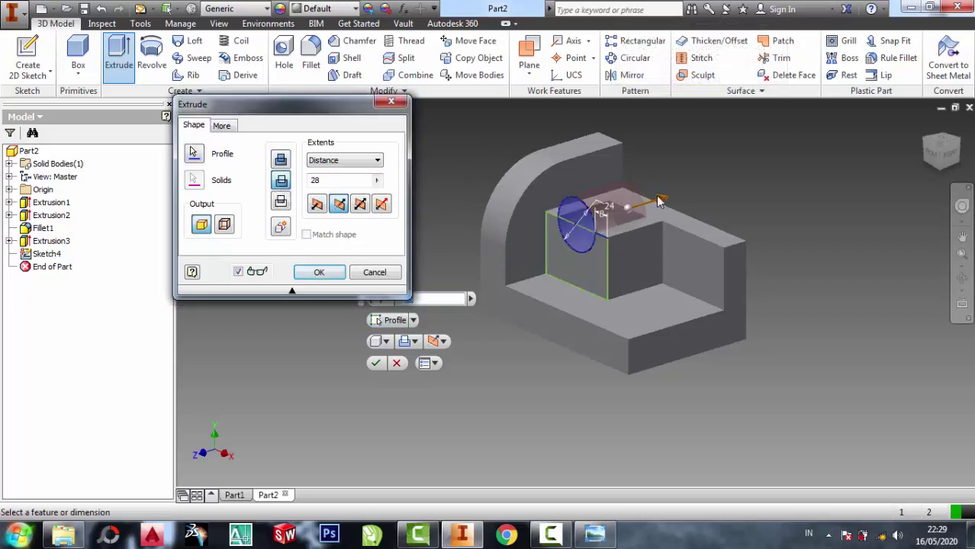
left_click_drag(664, 202, 719, 186)
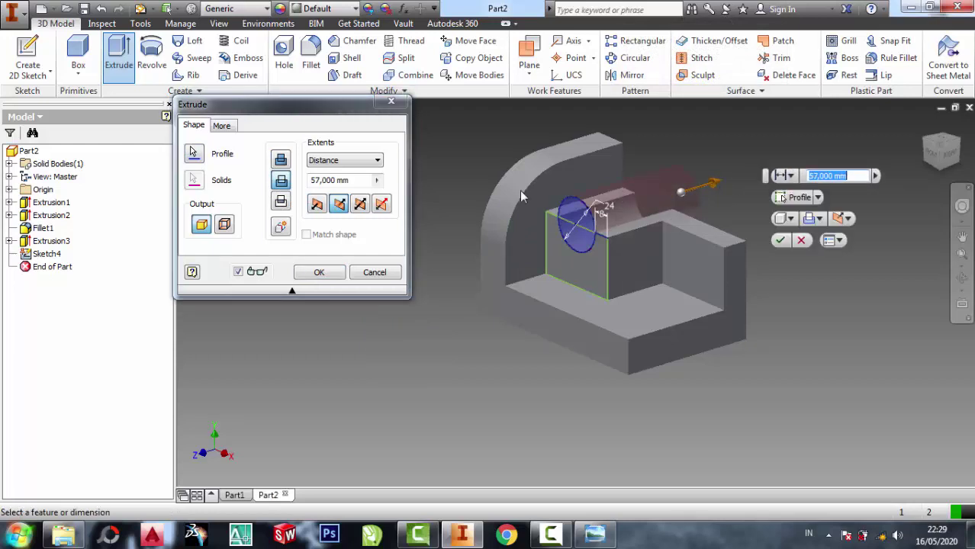
left_click(330, 276)
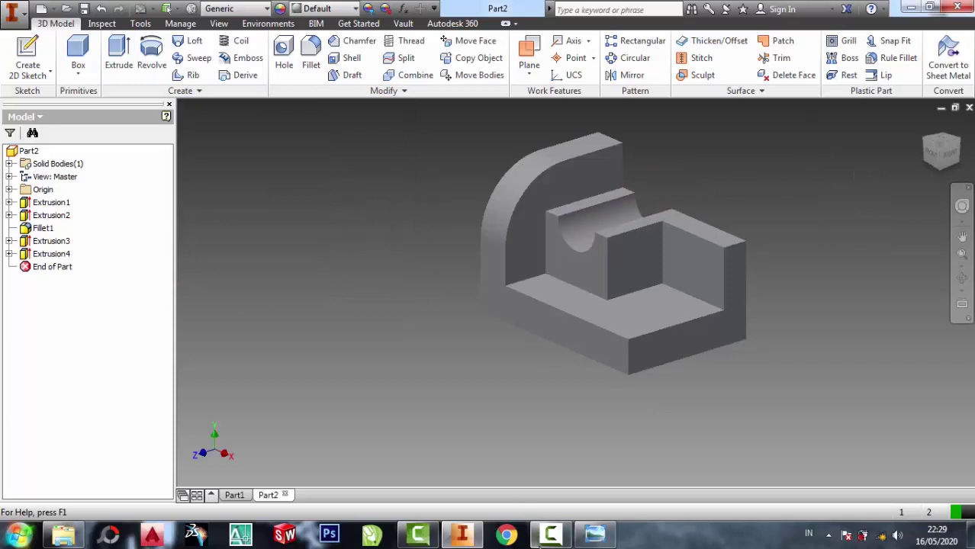
- Check the sloped rib in the reference drawing and start a new sketch on the front face of the thin wall beside the block
left_click(595, 534)
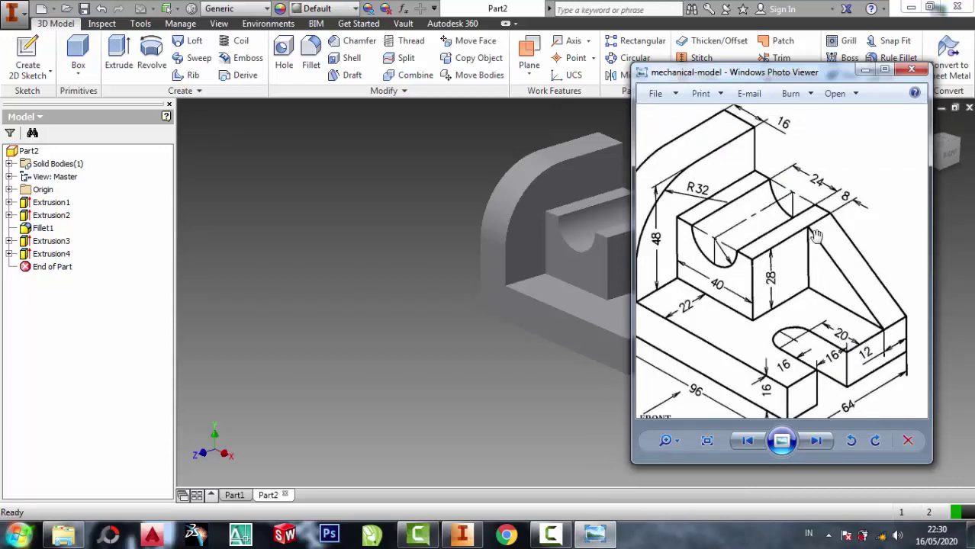
left_click(865, 70)
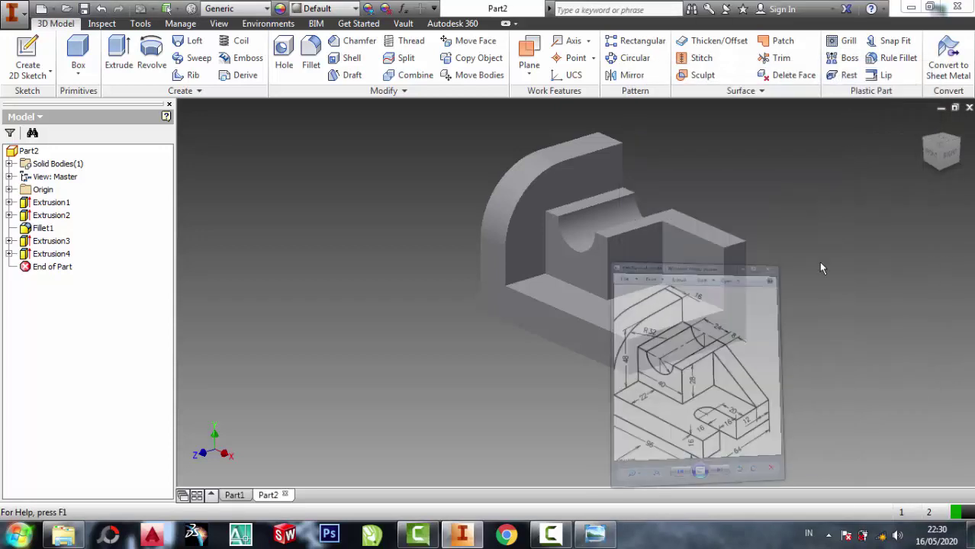
left_click(679, 287)
left_click(689, 267)
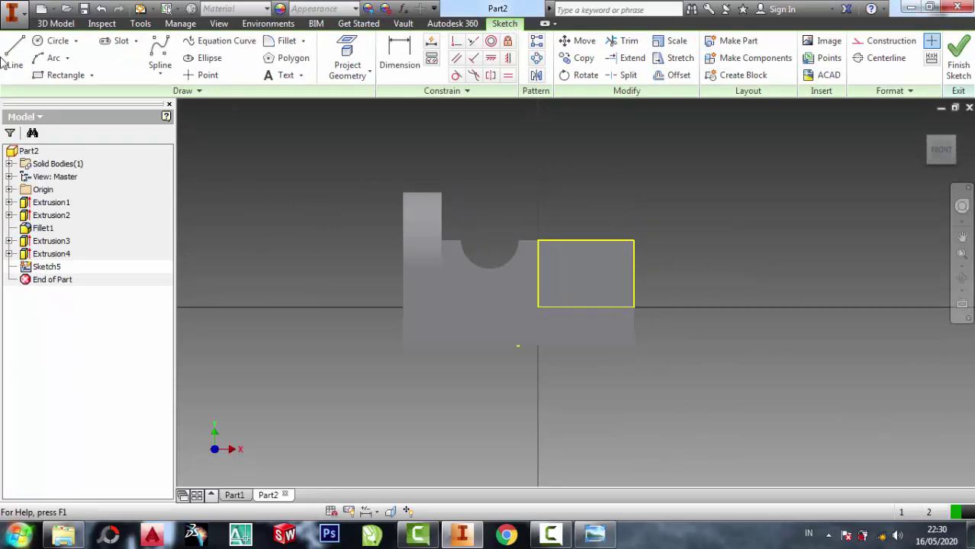
- Draw a diagonal line from the thin wall's upper corner at the block to its opposite lower corner, and finish the sketch
left_click(13, 55)
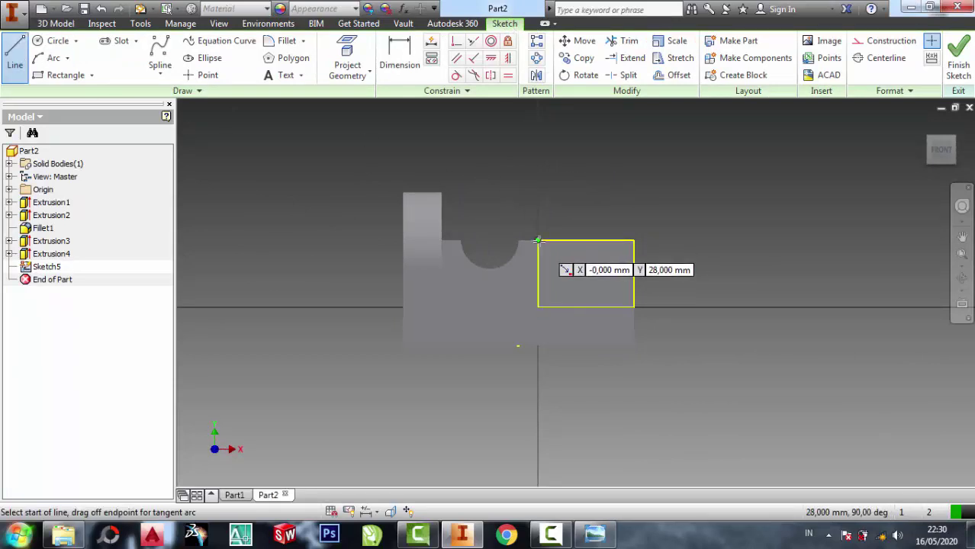
left_click(538, 241)
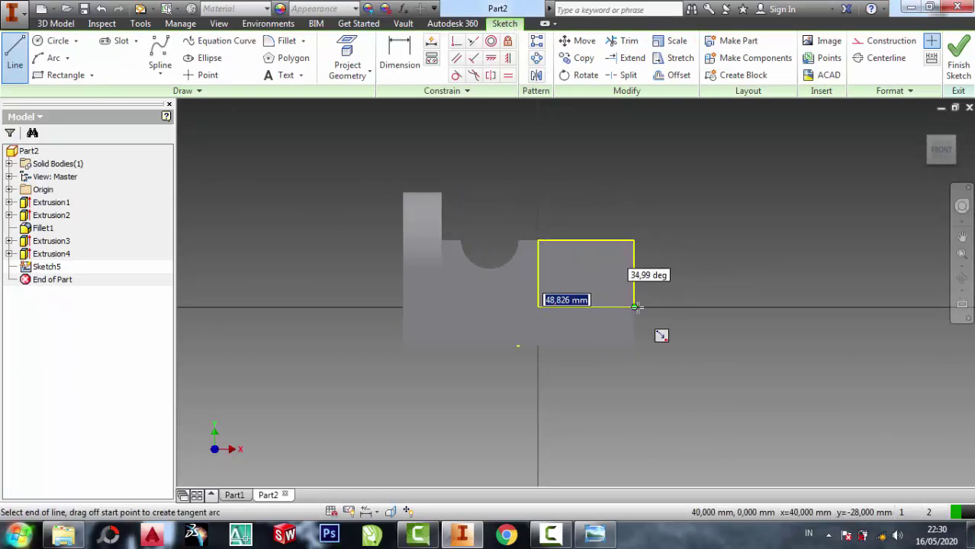
left_click(635, 306)
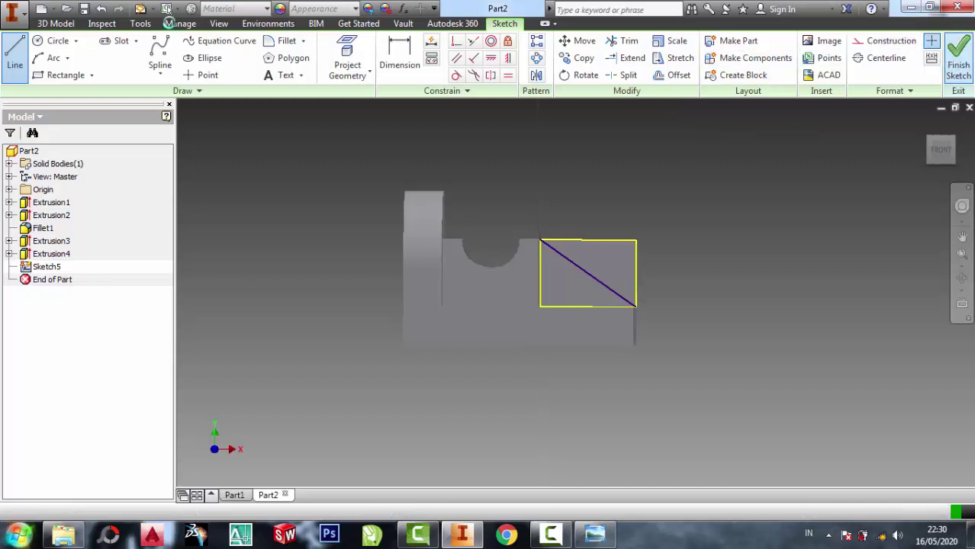
left_click(166, 9)
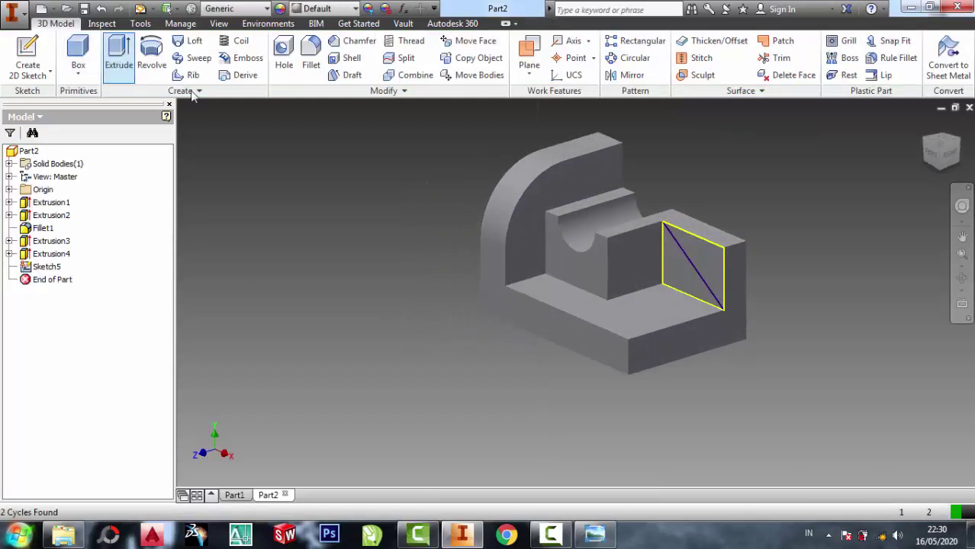
- Extrude the triangle above the diagonal as a 57 mm cut through the thin wall, leaving a sloped rib
key("e")
left_click(713, 263)
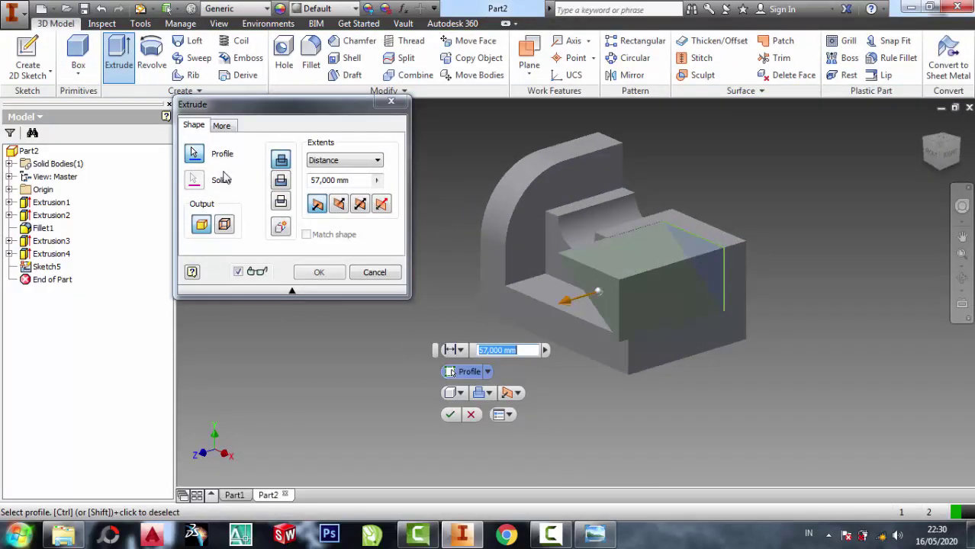
left_click(280, 182)
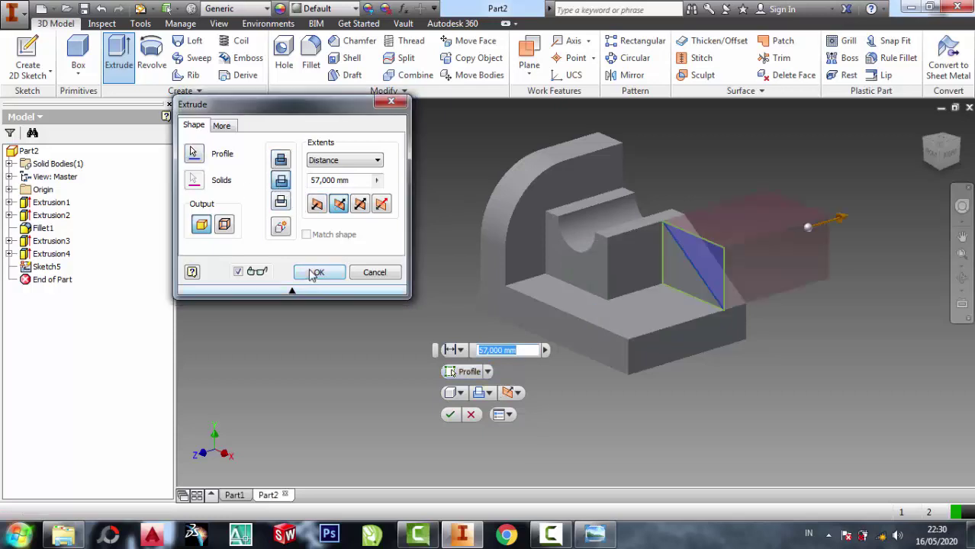
left_click(315, 273)
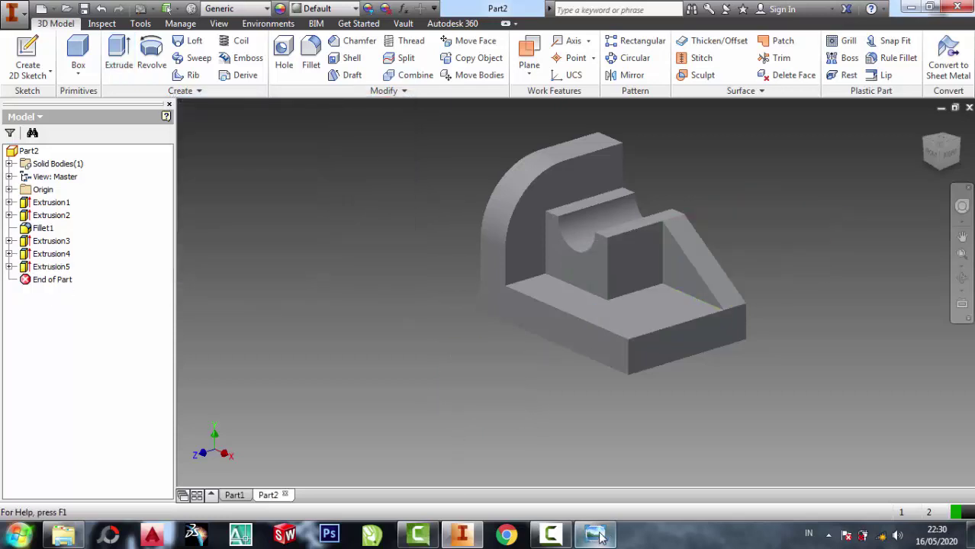
- Check the rounded slot's dimensions in the reference drawing and start a new sketch on the base's upper face
left_click(598, 537)
scroll(823, 406, "down", 2)
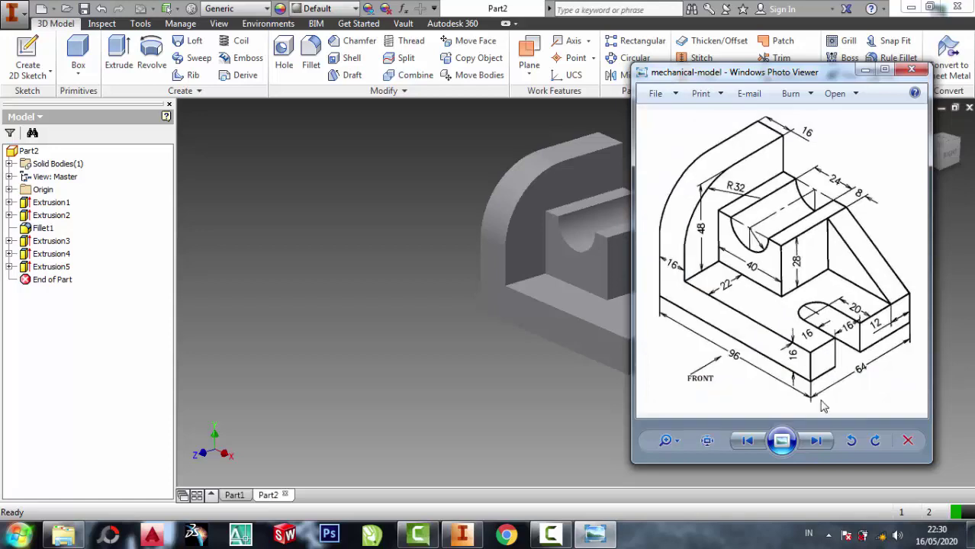
scroll(830, 349, "up", 2)
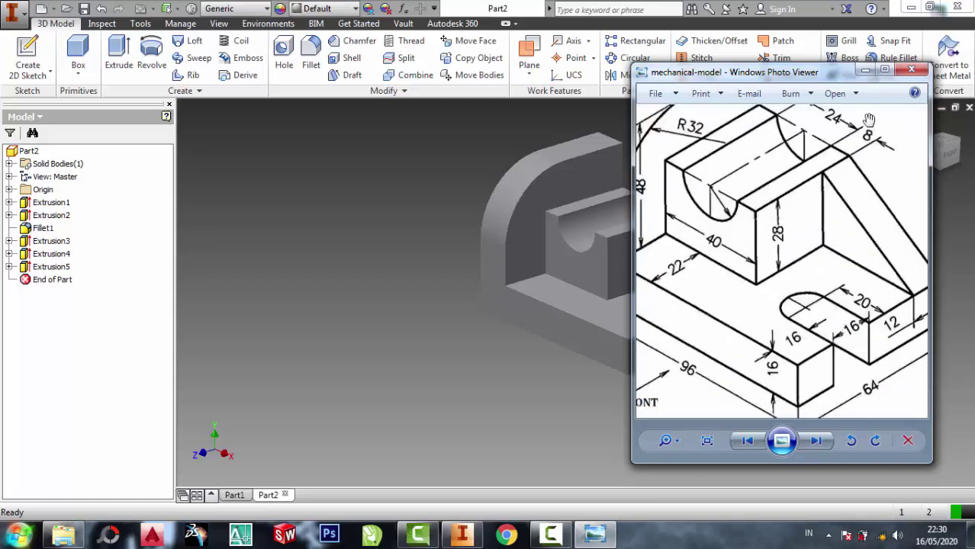
left_click(865, 74)
left_click(706, 320)
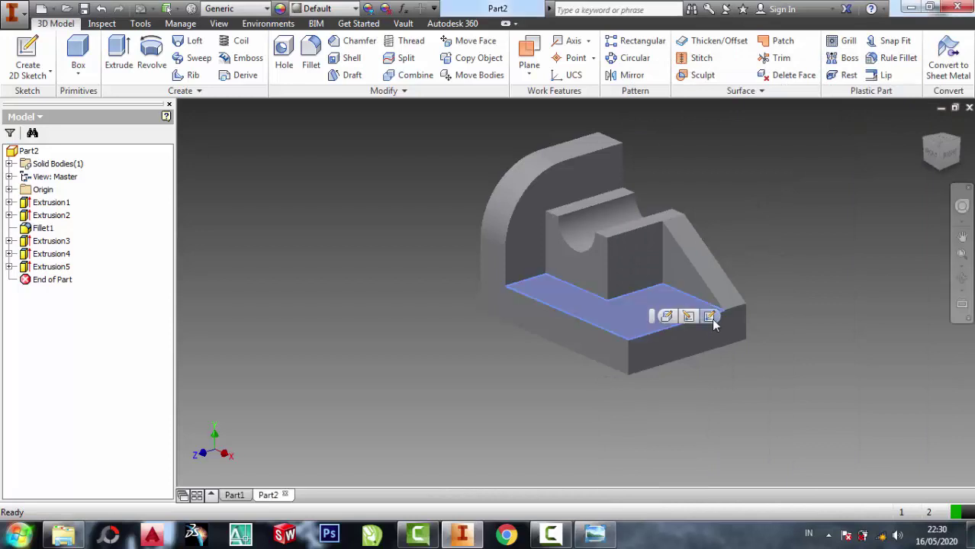
left_click(710, 316)
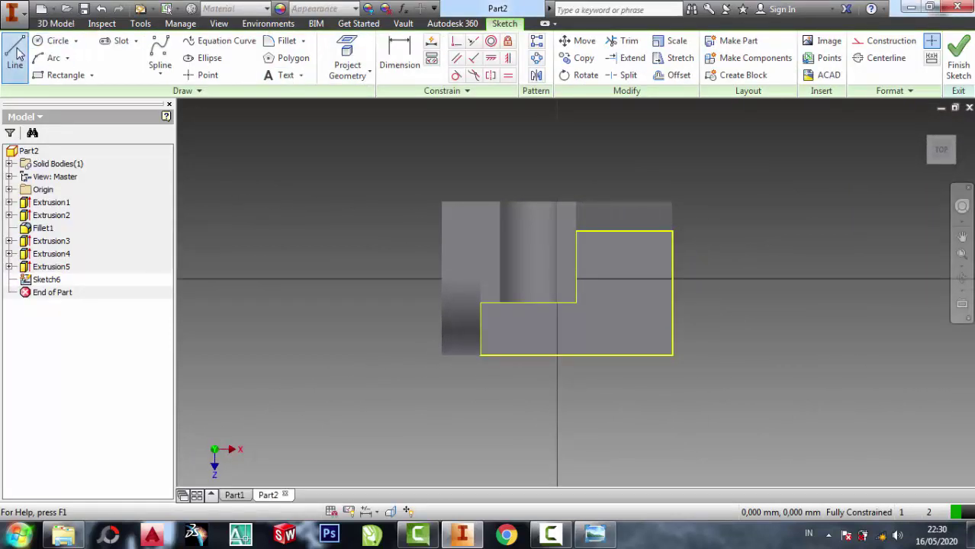
- Draw three lines forming an open rectangle about 17 mm long and 9.5 mm wide, starting and ending on the base's end edge opposite the rounded wall
left_click(17, 54)
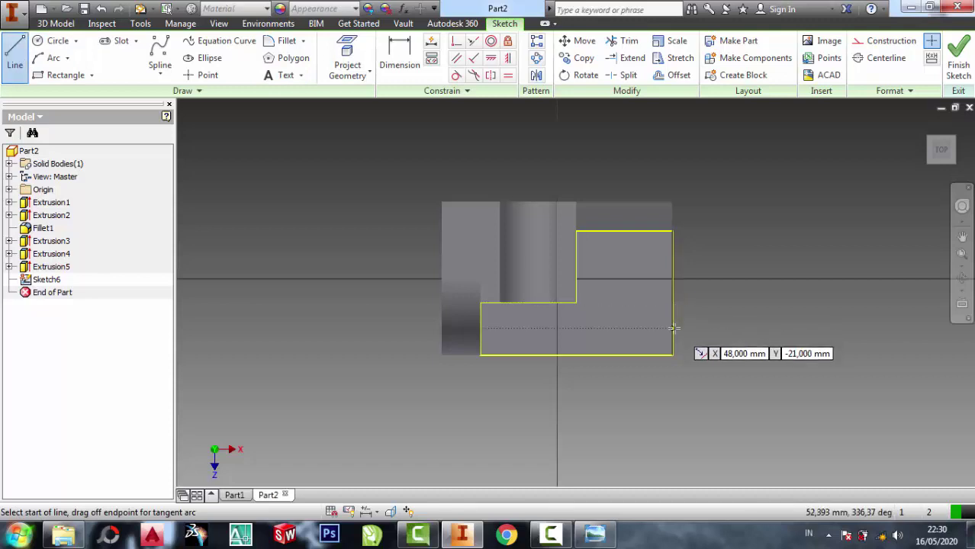
left_click(673, 328)
left_click(631, 328)
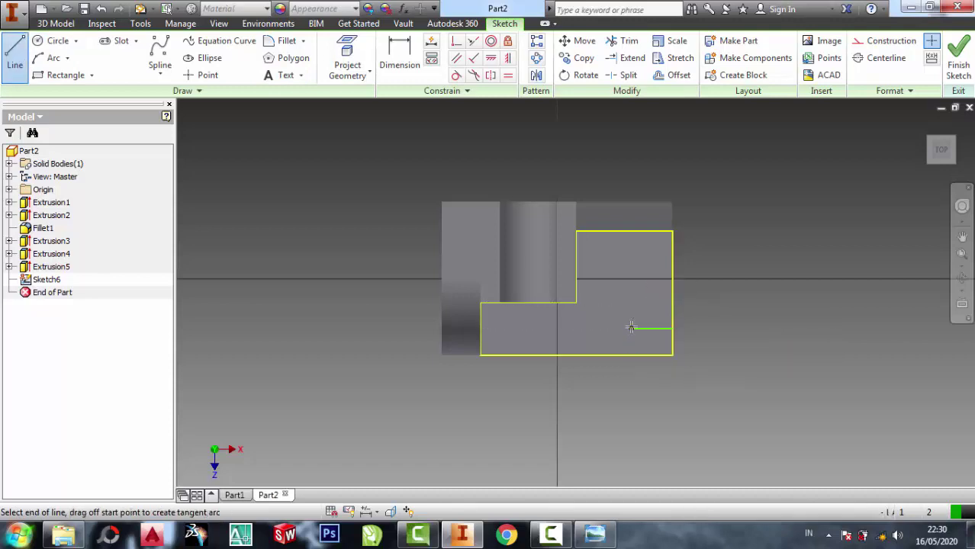
left_click(632, 306)
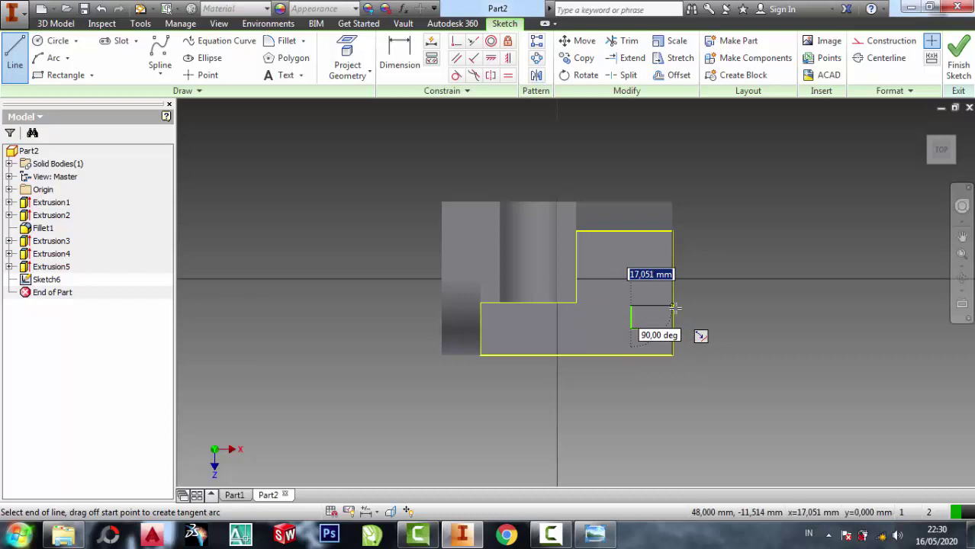
left_click(674, 306)
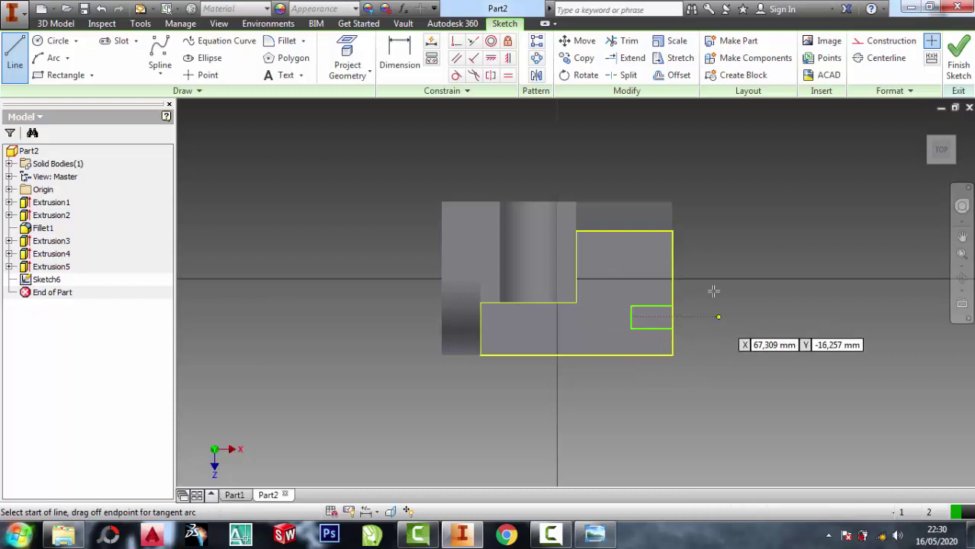
- Round the slot's inner end with a circle centred on its closing line, and trim away the circle's inner half and that line
scroll(694, 309, "up", 3)
scroll(630, 309, "up", 2)
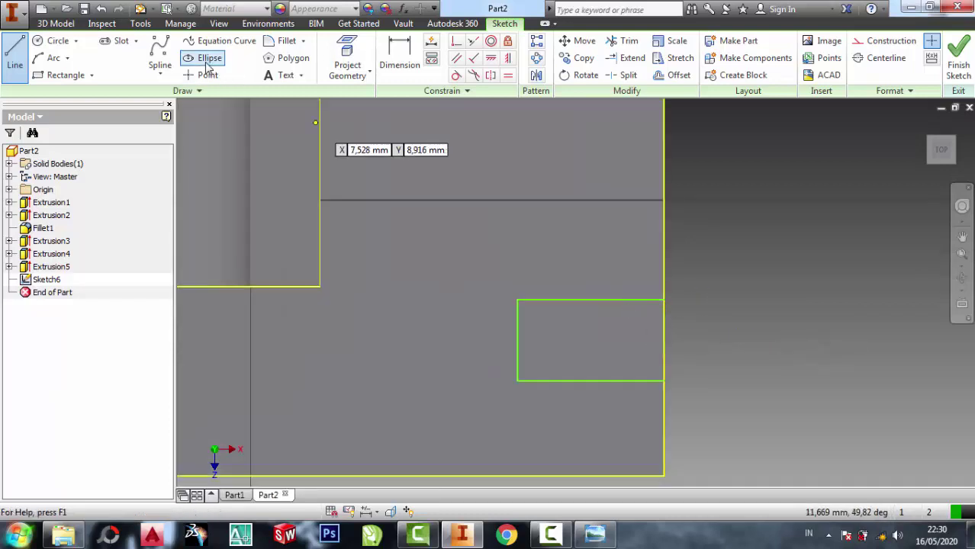
left_click(56, 41)
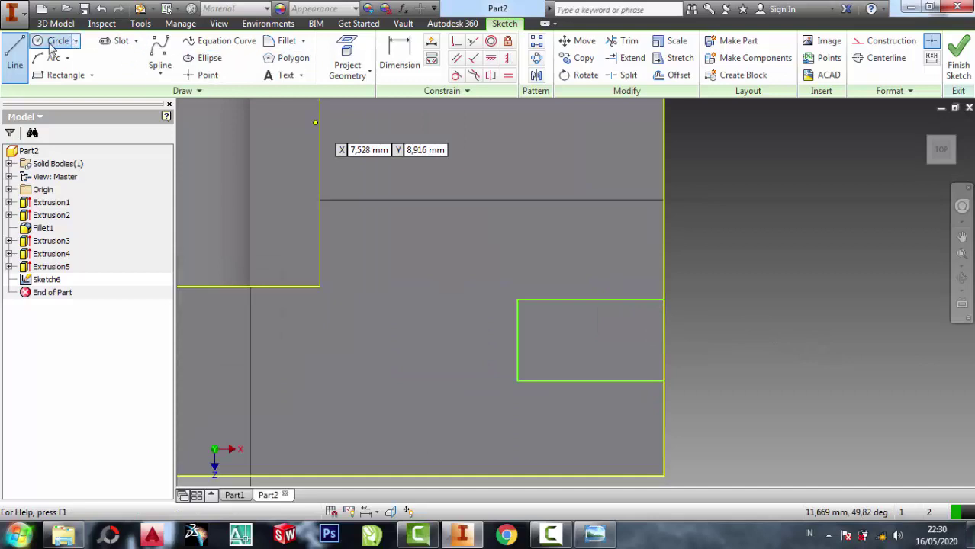
left_click(517, 339)
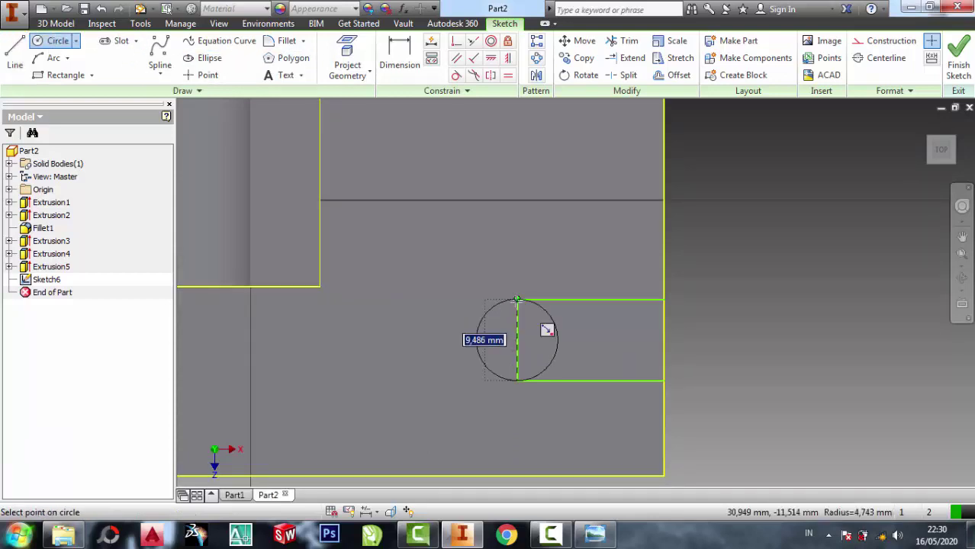
left_click(516, 299)
left_click(623, 40)
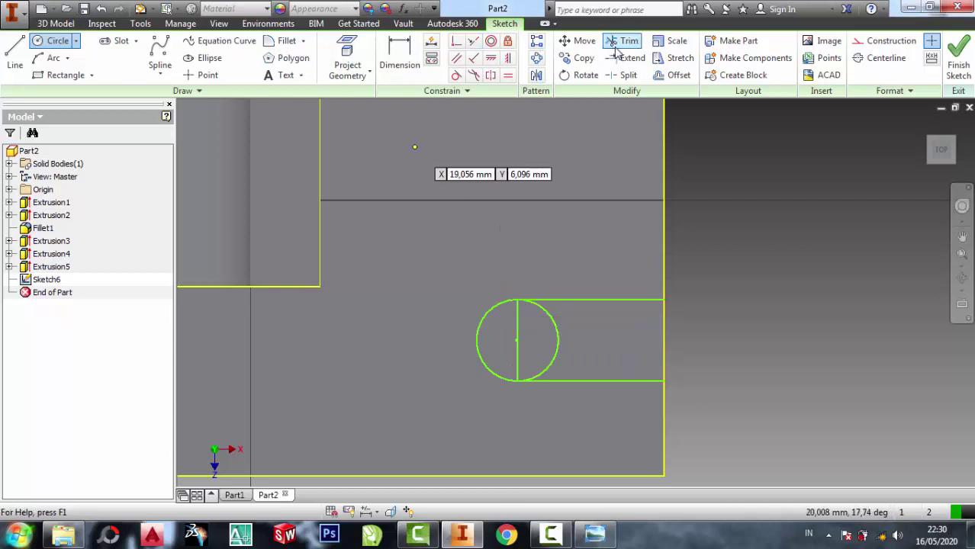
left_click(557, 339)
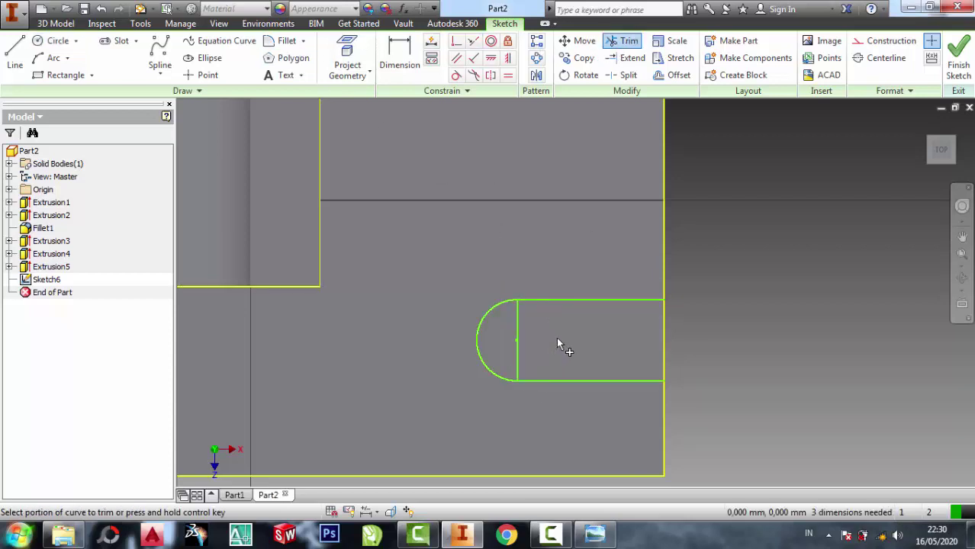
left_click(518, 336)
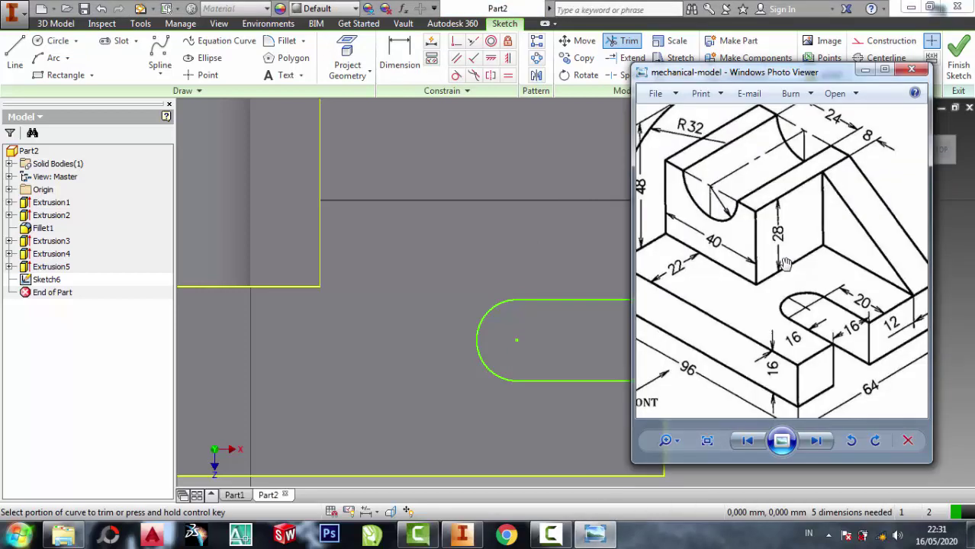
- Dimension the distance between the base's long outer edge and the slot's nearer straight side as 16 mm
left_click(865, 69)
scroll(731, 279, "up", 4)
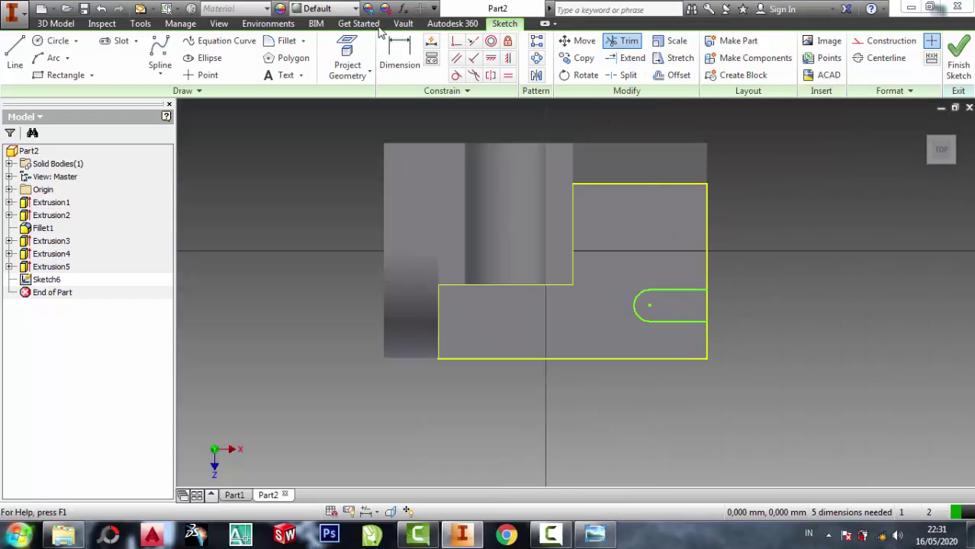
left_click(400, 58)
left_click(689, 322)
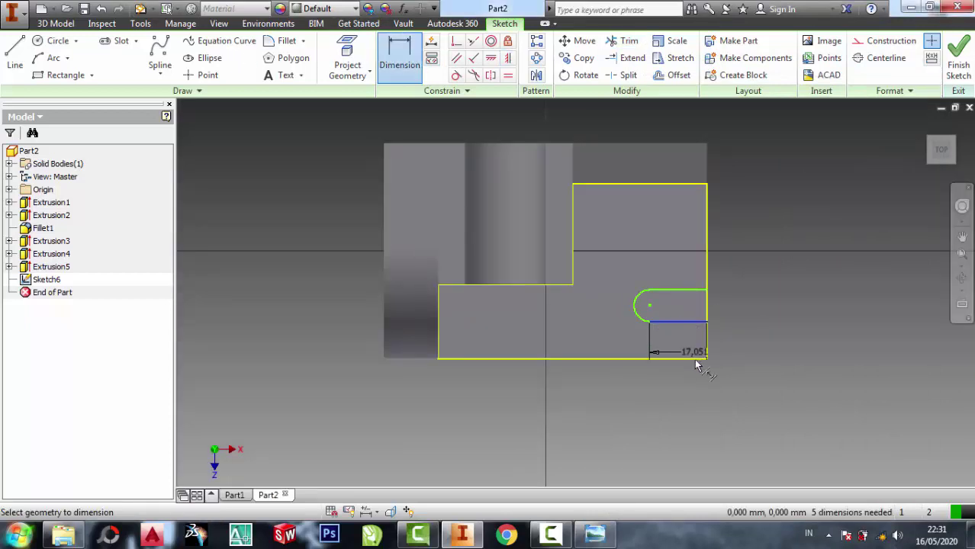
left_click(700, 359)
left_click(758, 345)
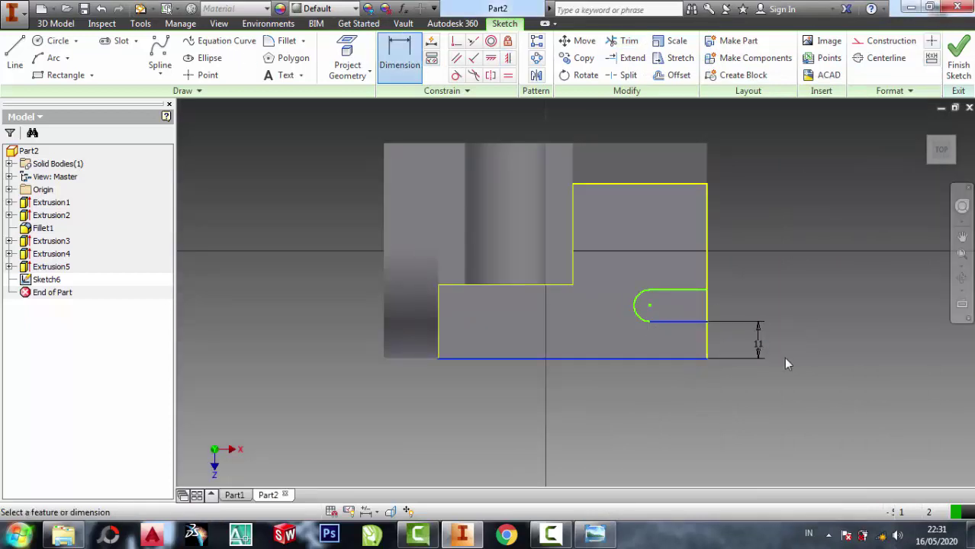
type("16")
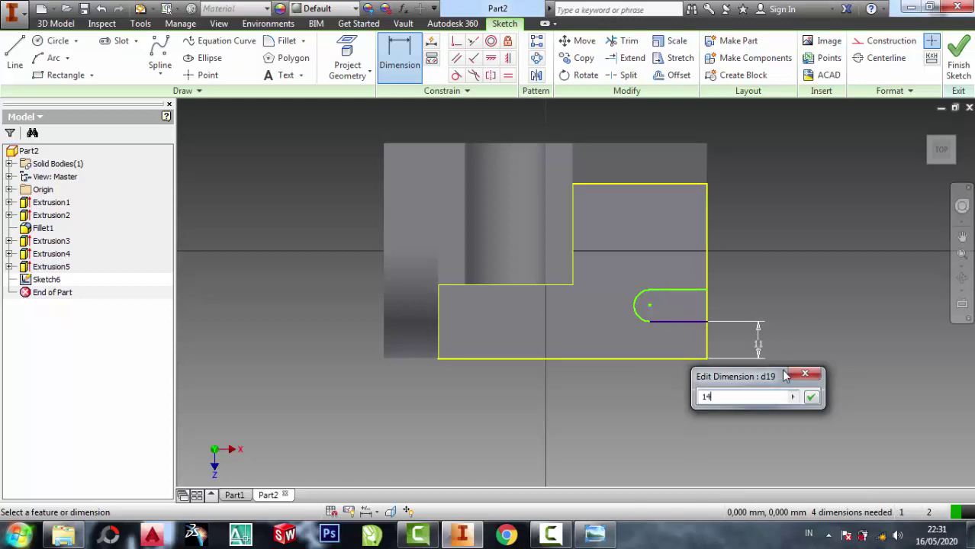
key("Return")
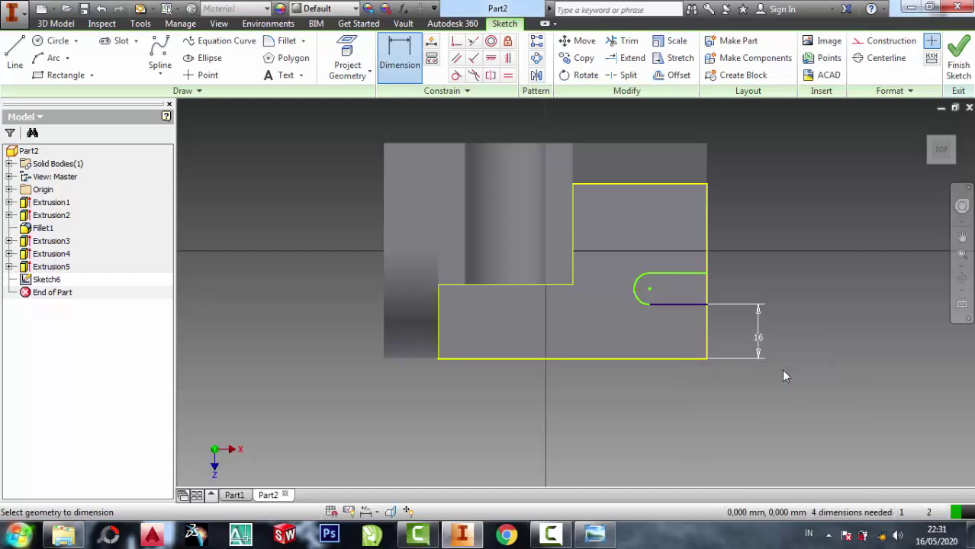
- Check the slot's width in the reference drawing and dimension the distance between its two straight sides as 16 mm
left_click(610, 540)
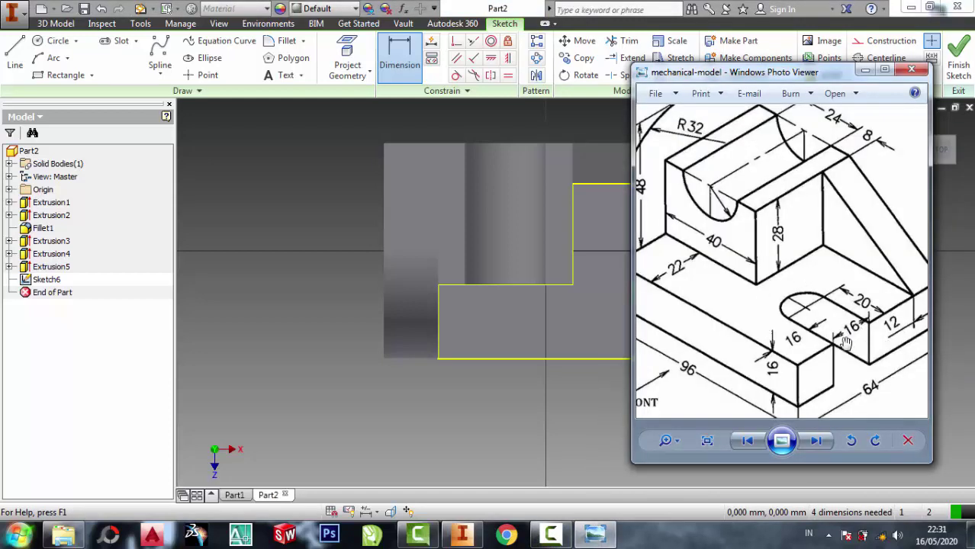
left_click(601, 537)
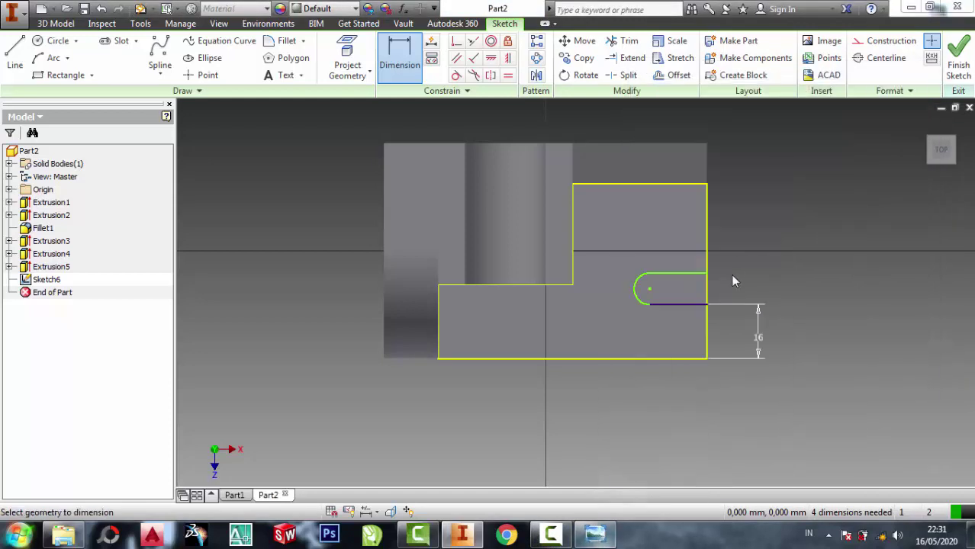
left_click(687, 275)
left_click(687, 306)
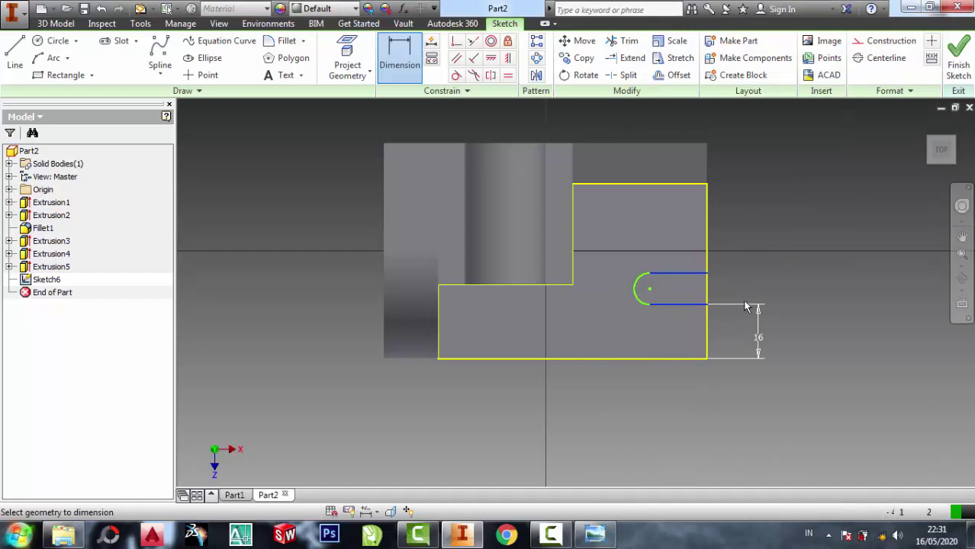
left_click(757, 294)
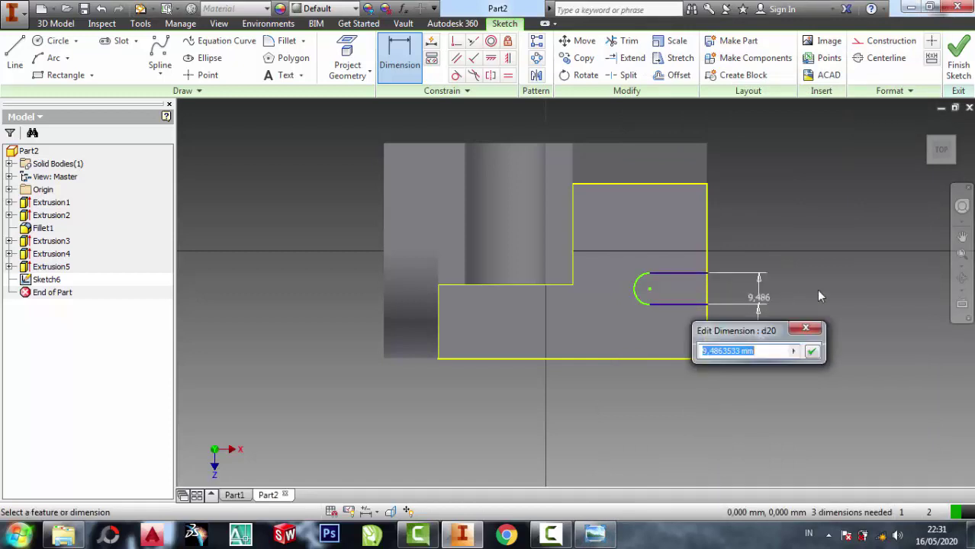
type("16")
key("Return")
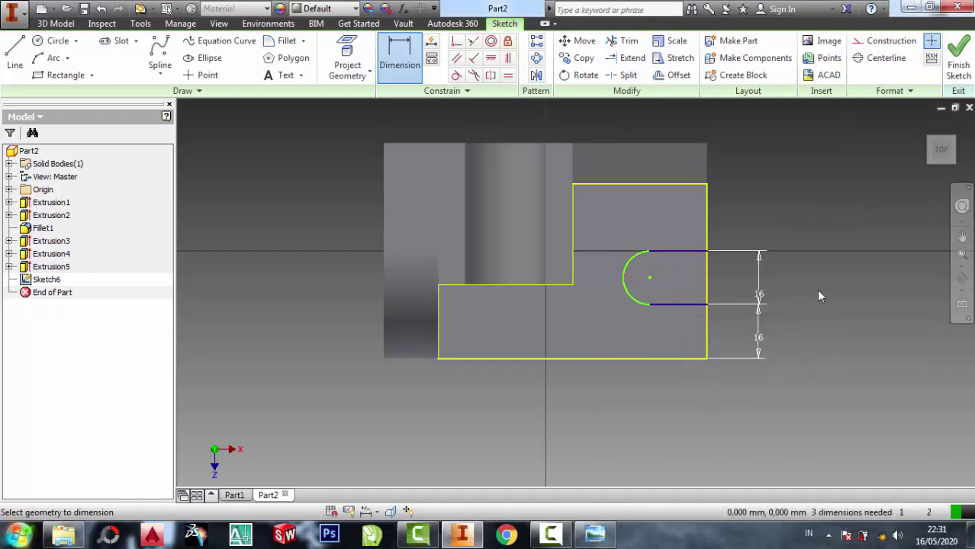
- Check the slot's length in the reference drawing, dimension its straight side as 20 mm, and finish the sketch
left_click(593, 536)
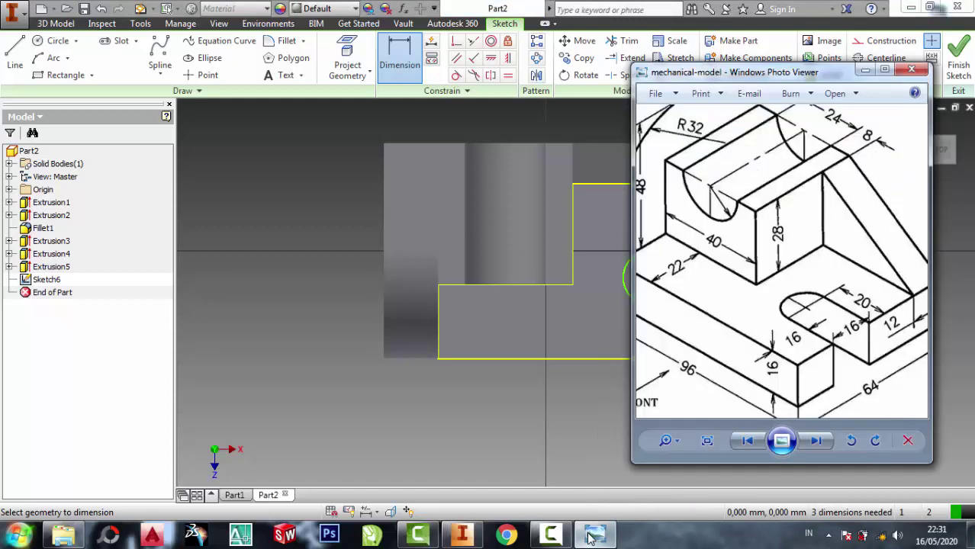
left_click(593, 536)
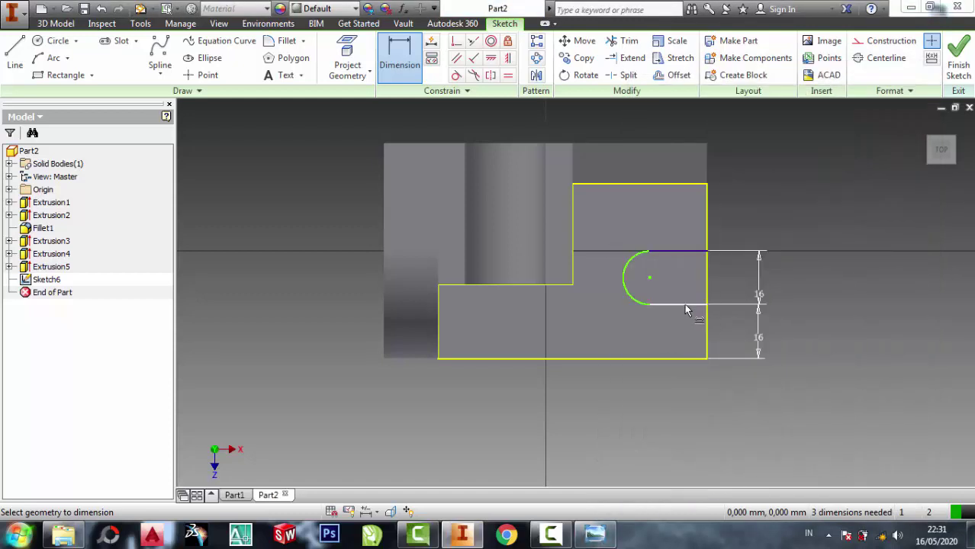
left_click(684, 303)
left_click(681, 415)
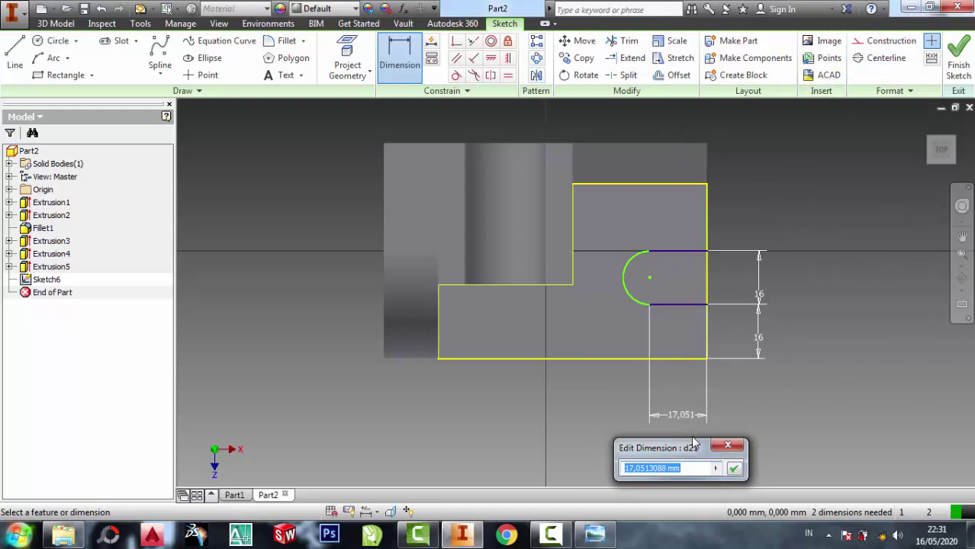
type("20")
key("Return")
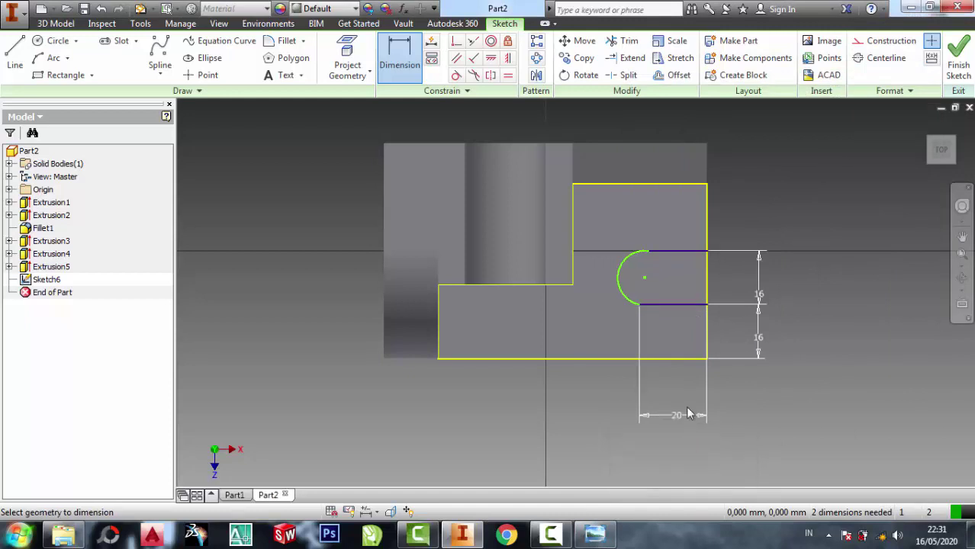
left_click(959, 55)
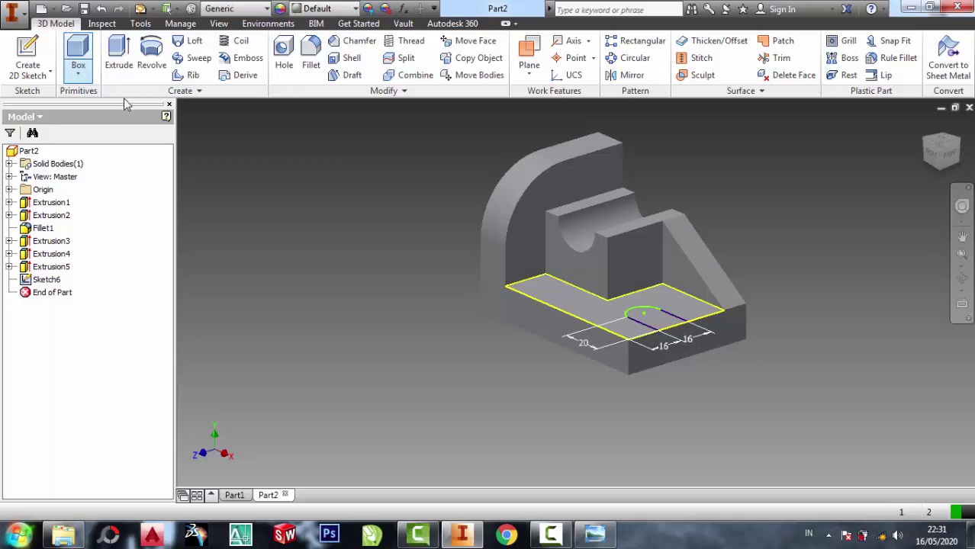
- Extrude the rounded slot profile as a 57 mm cut down through the base
left_click(118, 57)
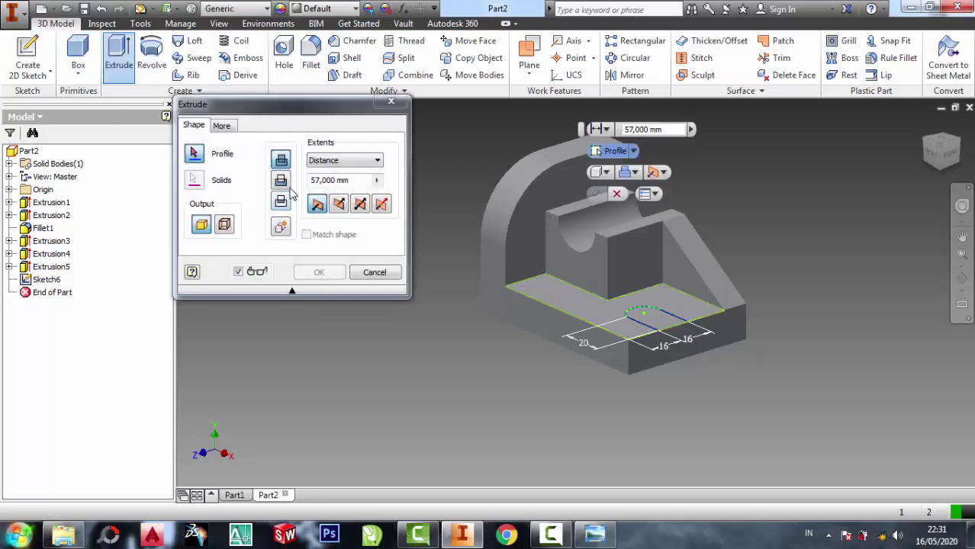
left_click(281, 181)
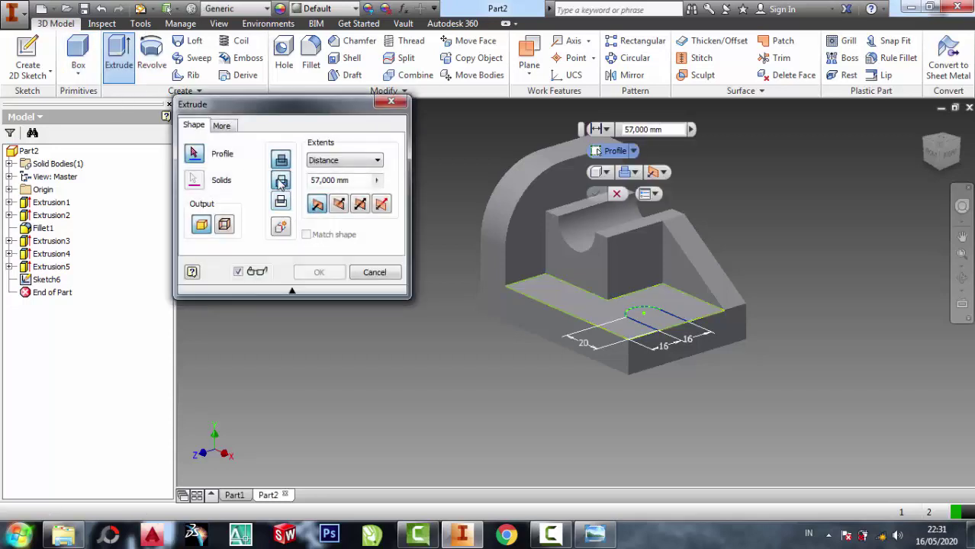
left_click(656, 316)
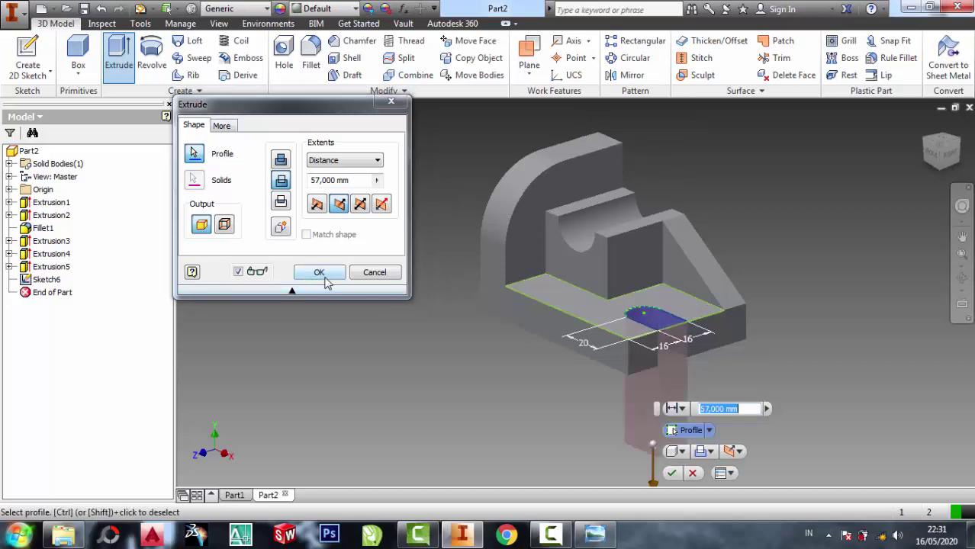
left_click(319, 272)
- Examine the bracket from different angles and distances and compare its overall shape with the reference drawing
middle_click_drag(708, 189, 663, 195, "shift")
left_click(962, 278)
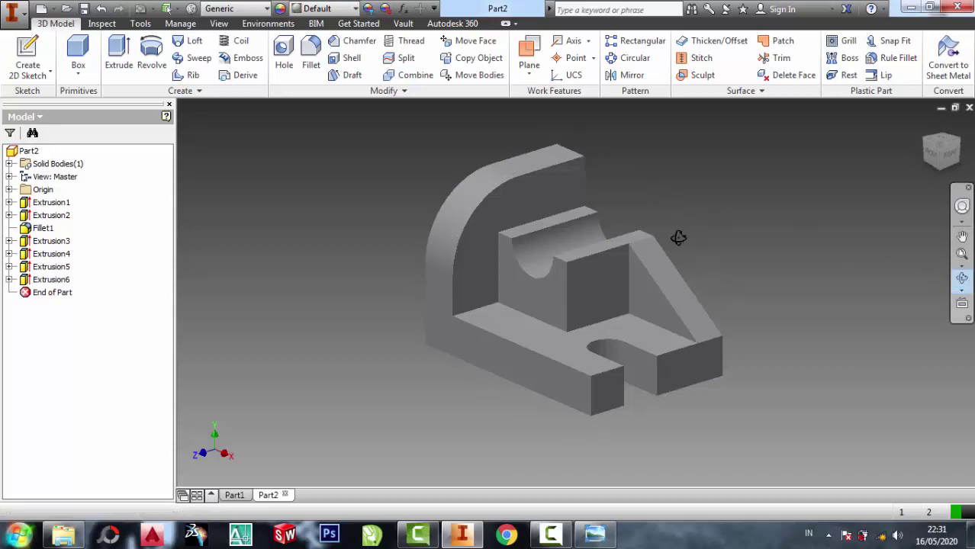
scroll(724, 229, "down", 3)
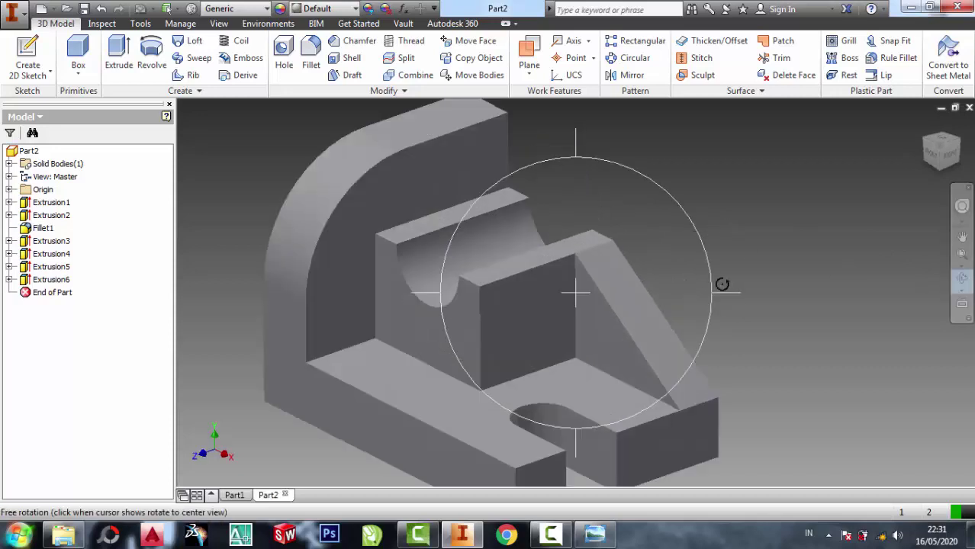
left_click(594, 534)
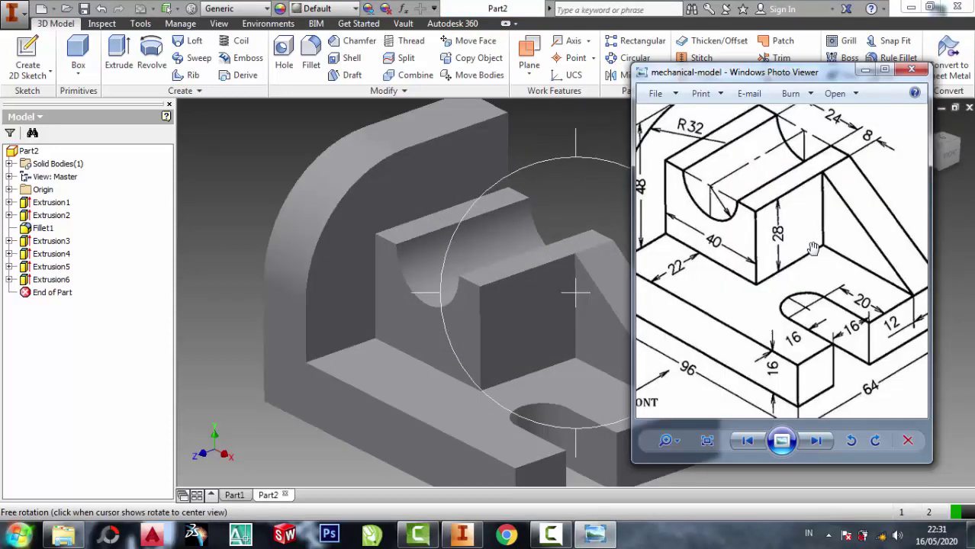
left_click(579, 168)
mouse_move(579, 168)
left_mouse_down()
mouse_move(628, 150)
mouse_move(616, 166)
left_mouse_up()
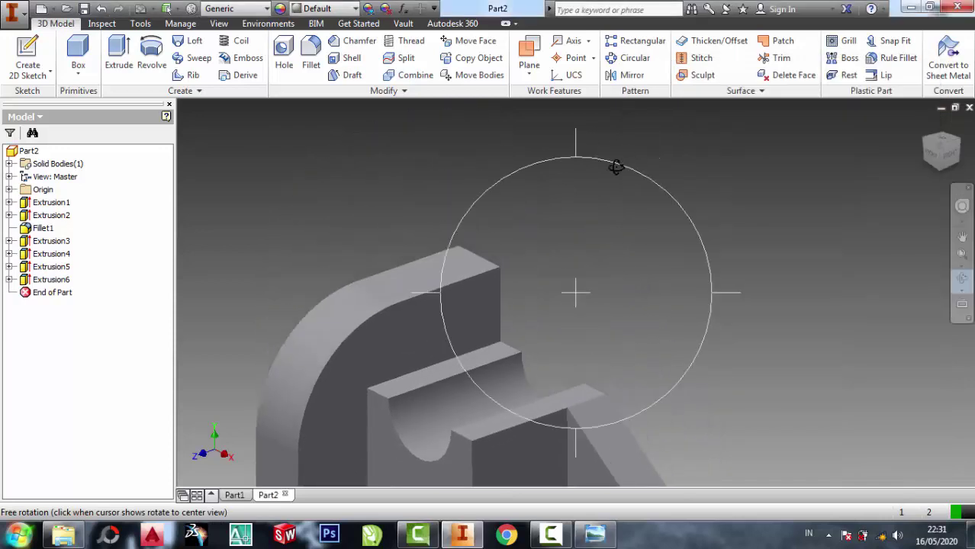
scroll(589, 231, "up", 3)
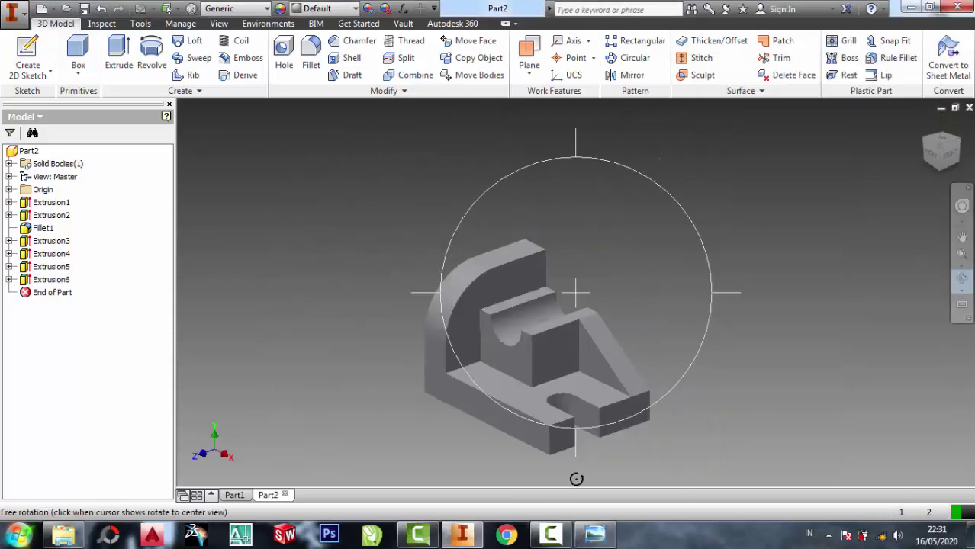
key("Escape")
scroll(681, 430, "up", 3)
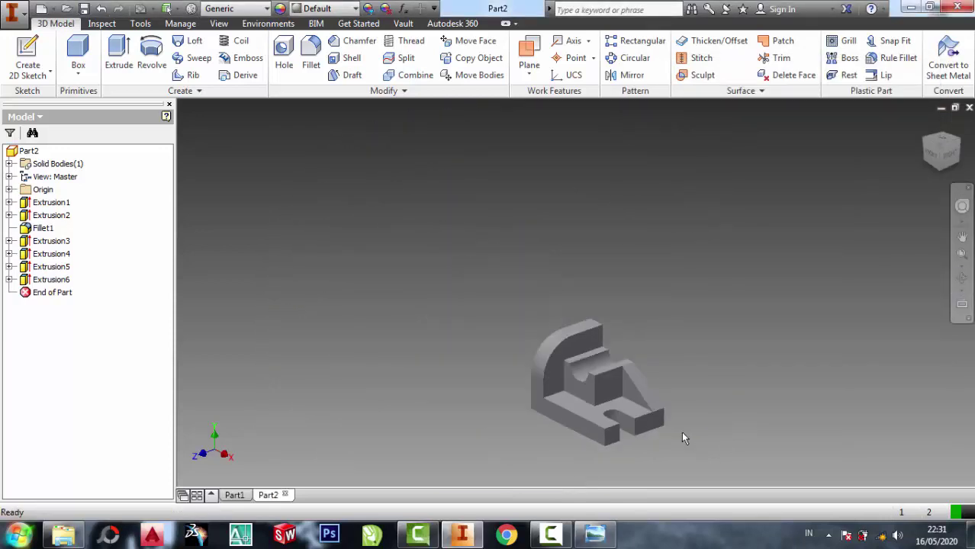
scroll(681, 431, "down", 4)
scroll(681, 431, "down", 3)
scroll(612, 339, "up", 2)
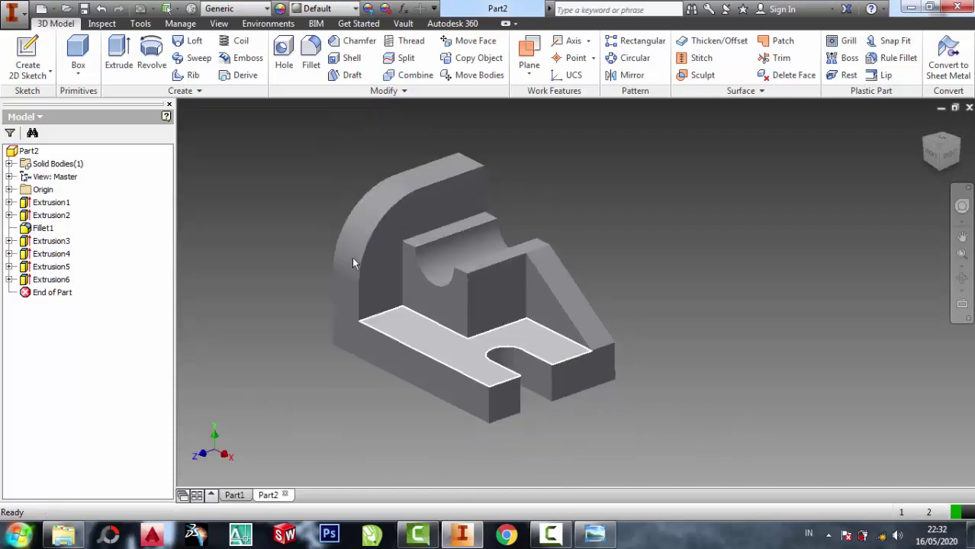
left_click(594, 535)
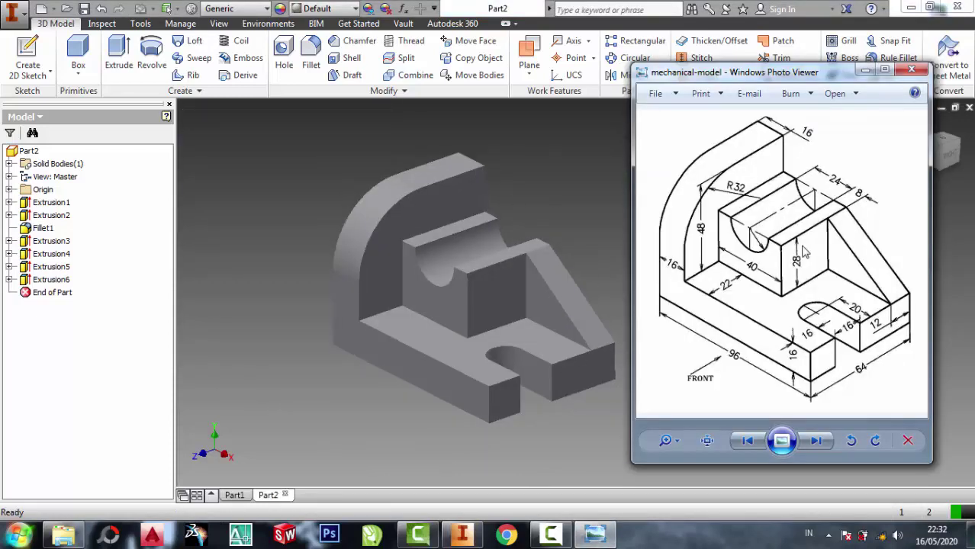